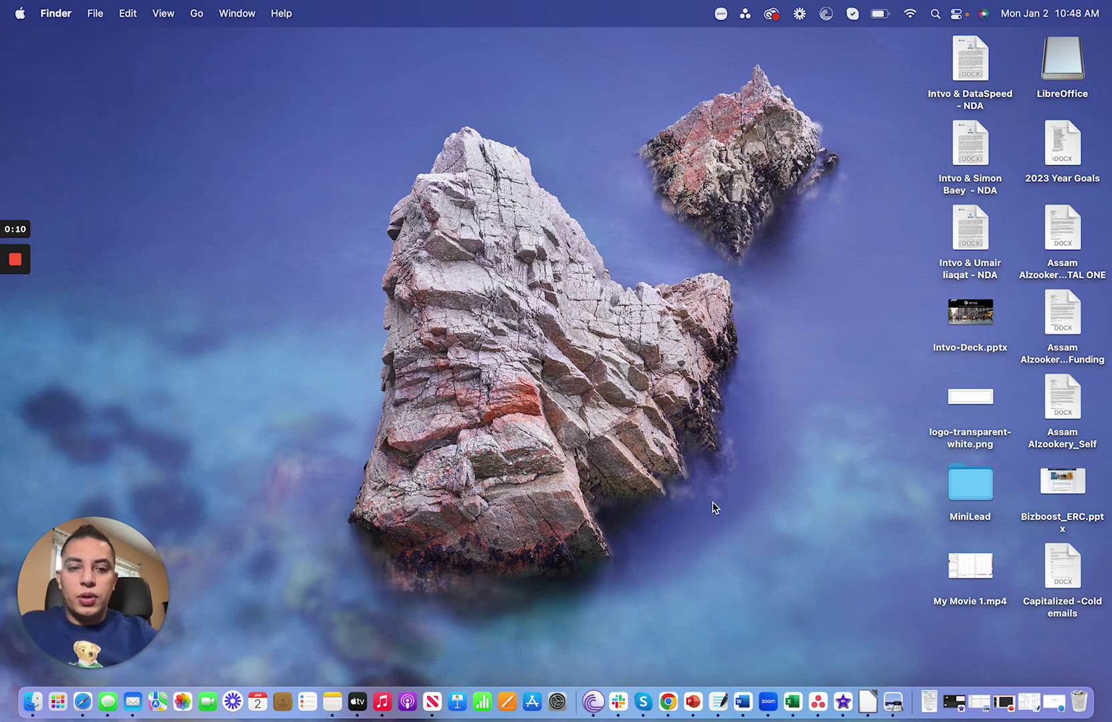
- Launch Word and create a new blank document (Document9)
left_click(741, 701)
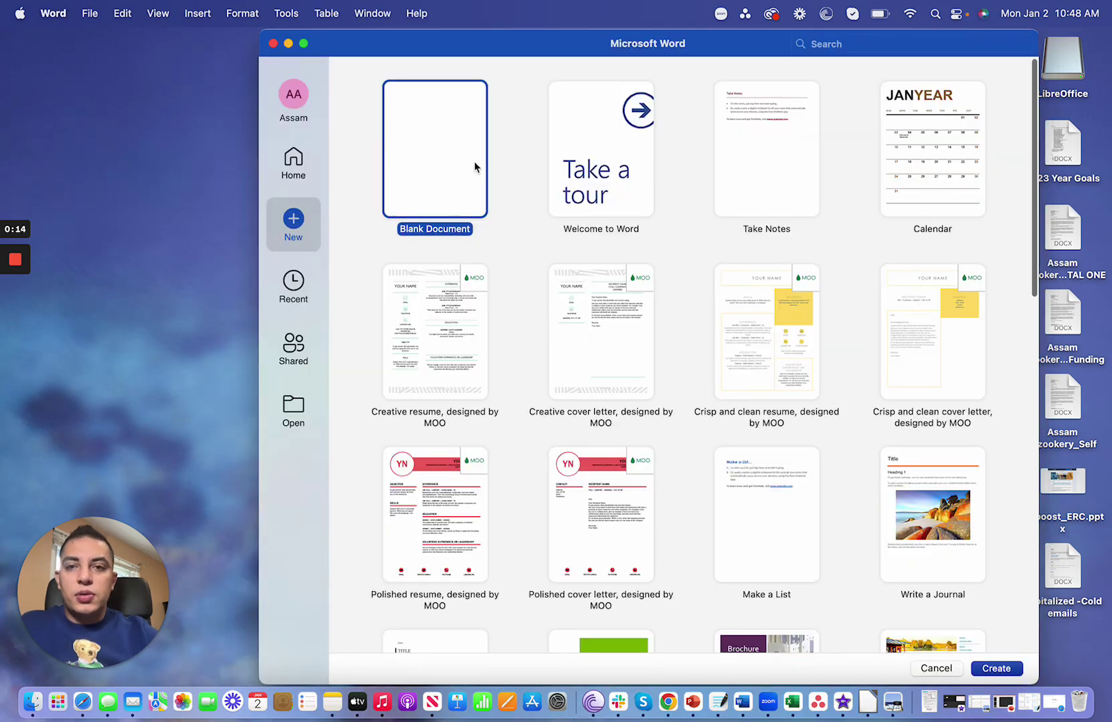
double_click(459, 152)
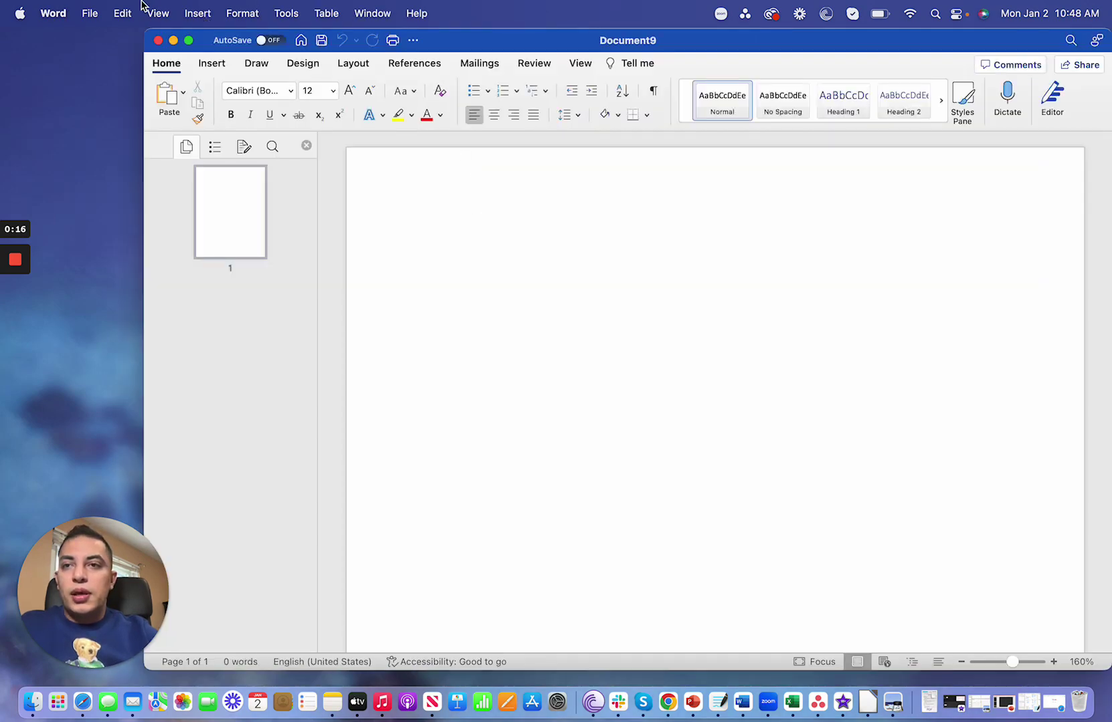
- Open sample_Resume.pdf from Downloads so Word converts it into an editable document
left_click(94, 12)
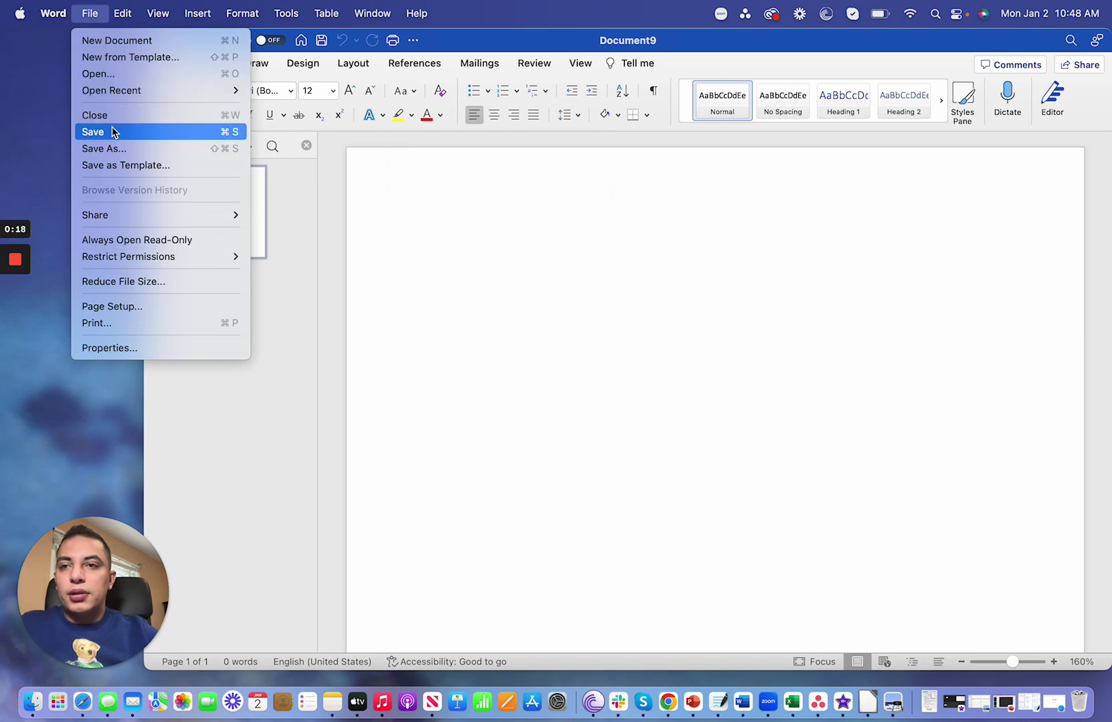
left_click(112, 74)
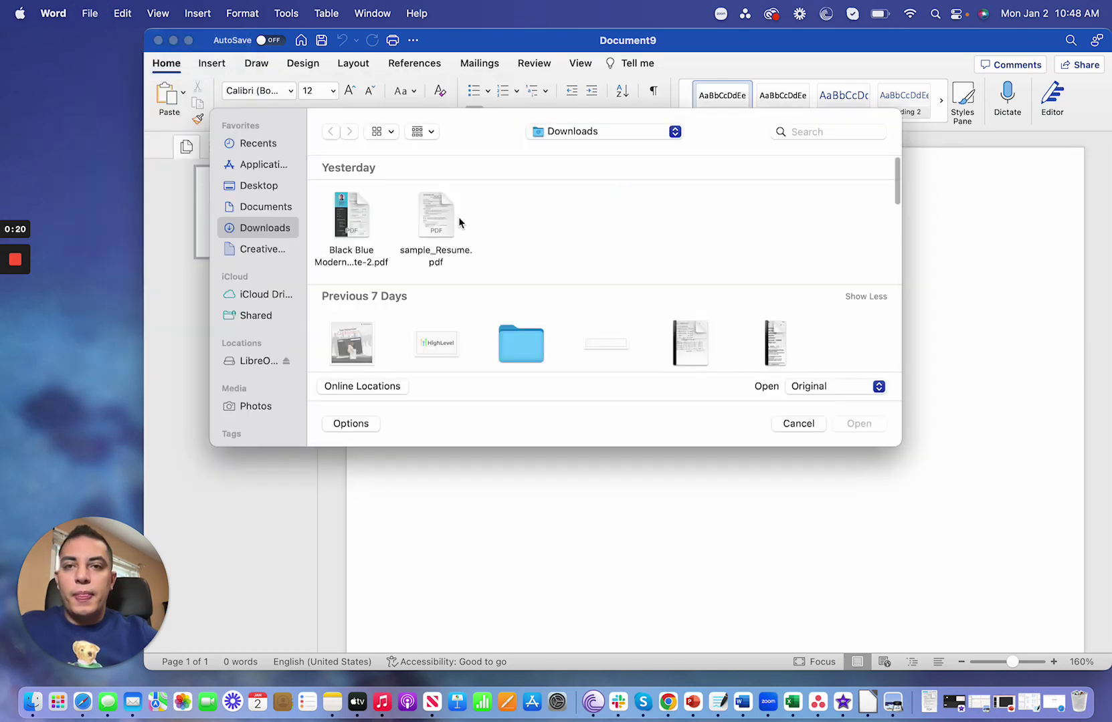
left_click(442, 218)
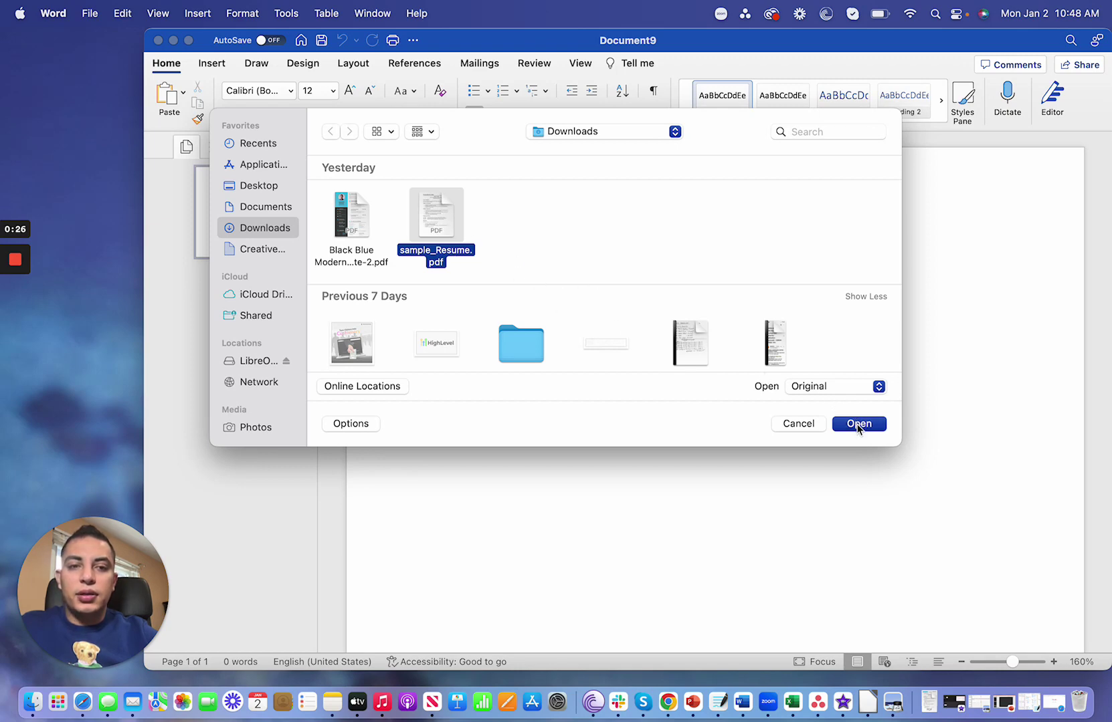
left_click(858, 424)
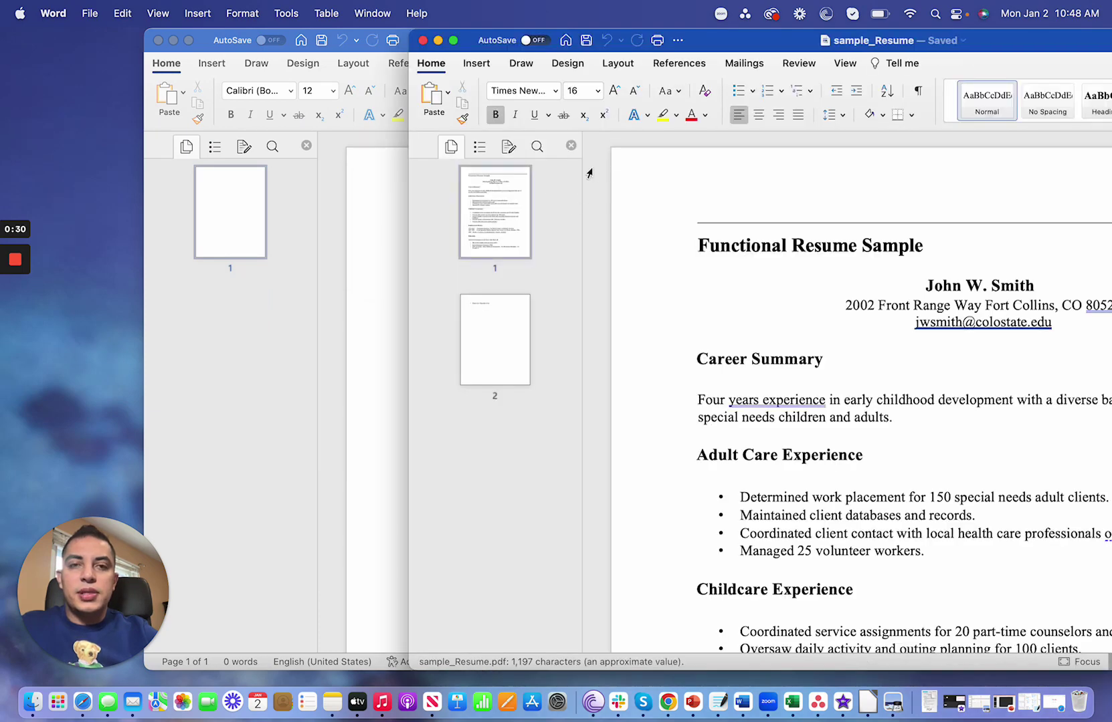
- Close the empty Document9 window and move the resume window to the left
left_click(370, 197)
left_click(158, 40)
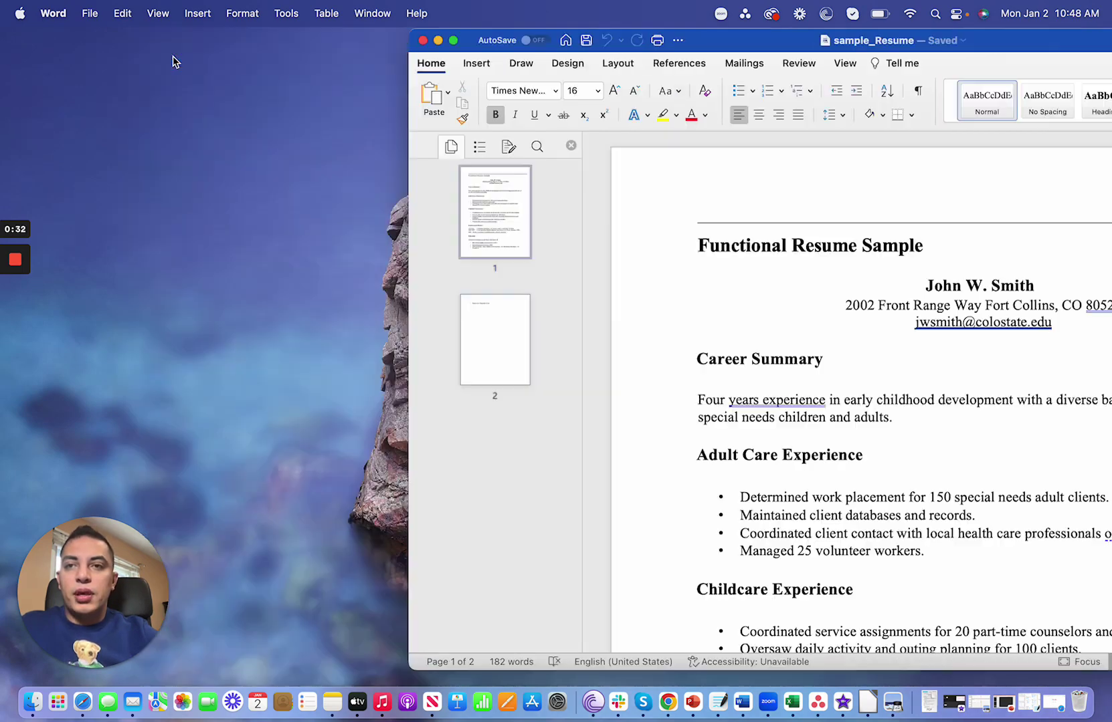
left_click_drag(711, 43, 545, 39)
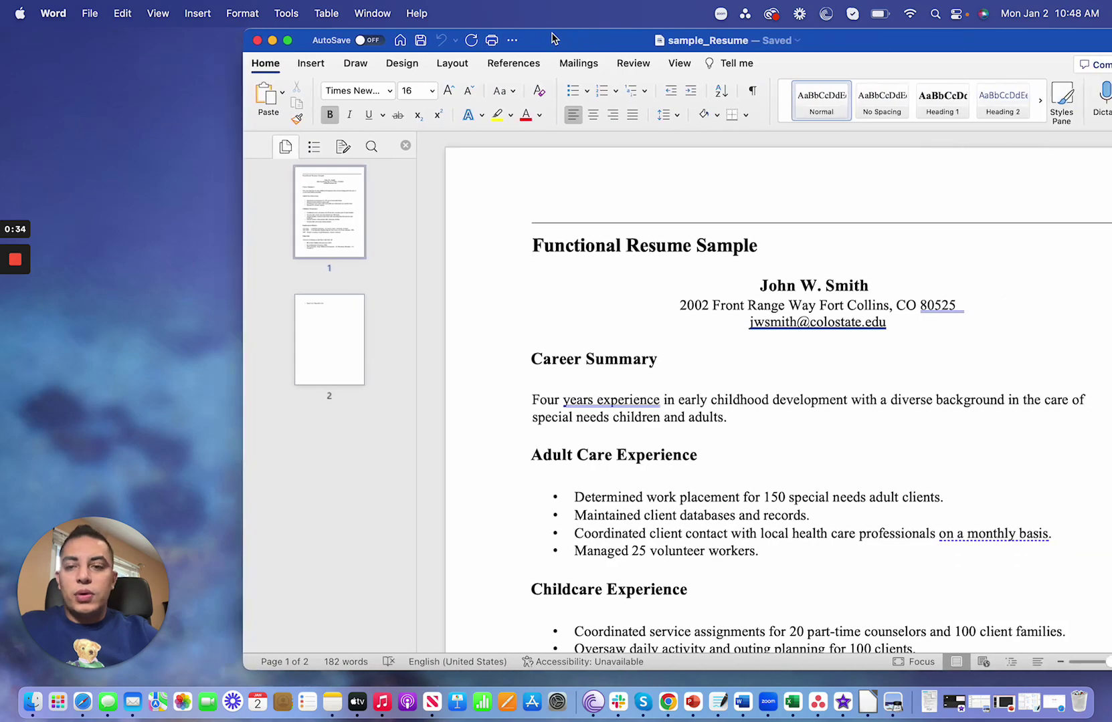
- Open the original sample_Resume.pdf in Preview beside Word's converted copy
left_click(32, 701)
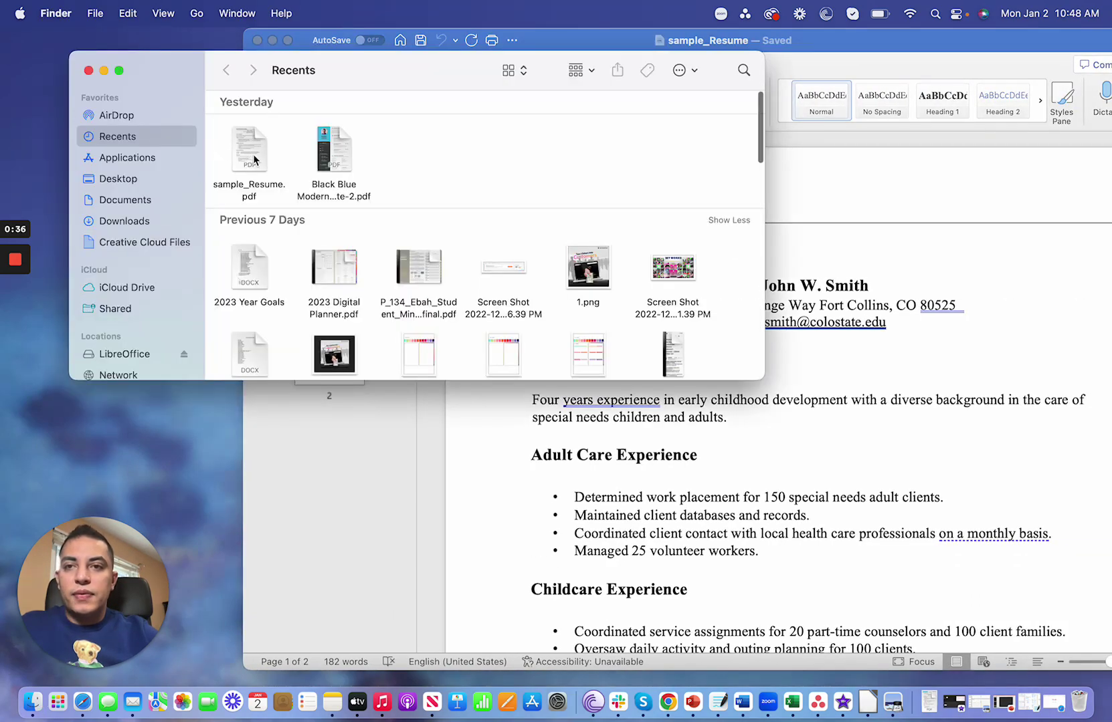
left_click(249, 154)
double_click(248, 154)
left_click(906, 179)
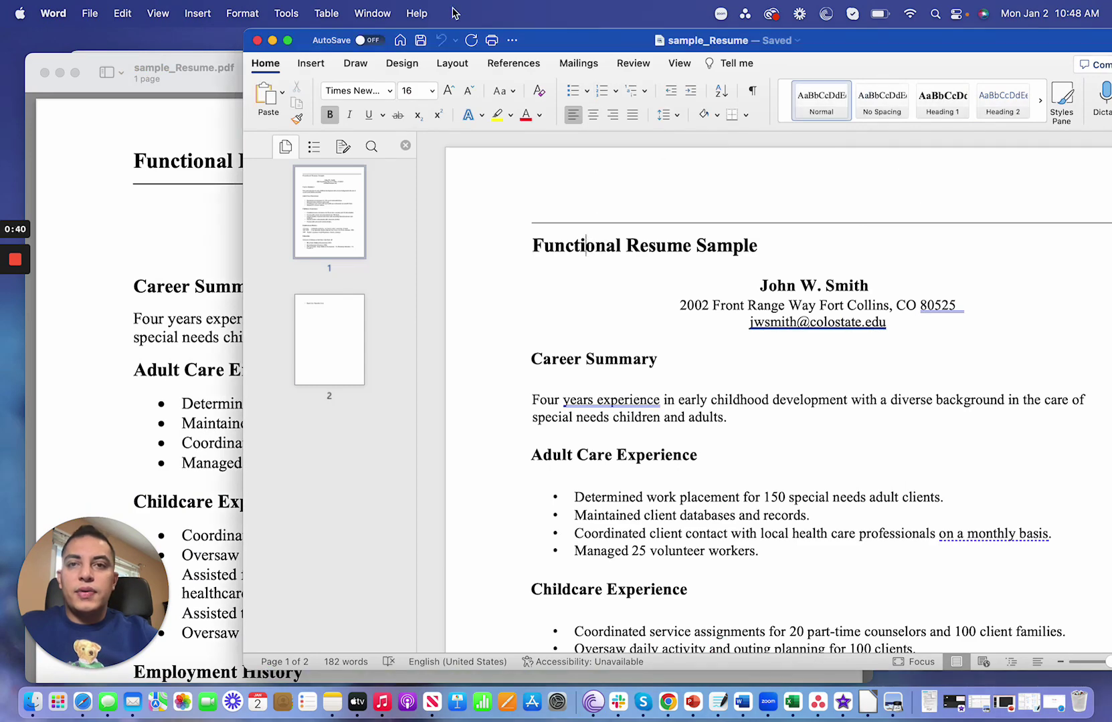
- Delete the stray horizontal line above the resume title
left_click(711, 224)
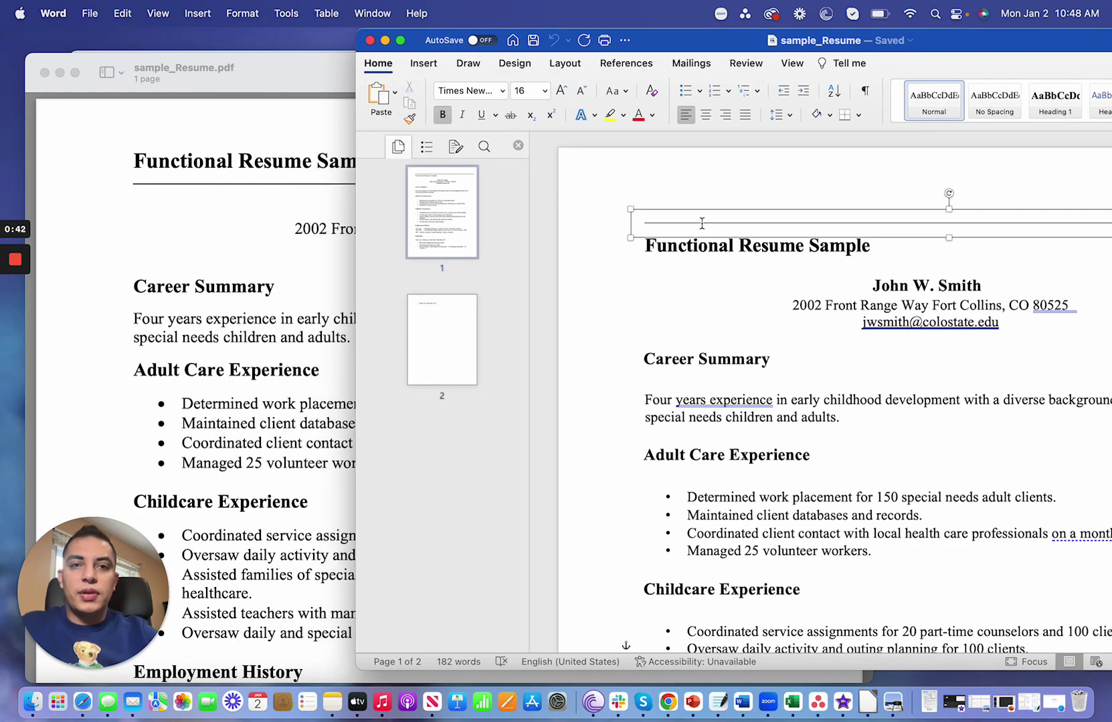
left_click_drag(672, 40, 747, 40)
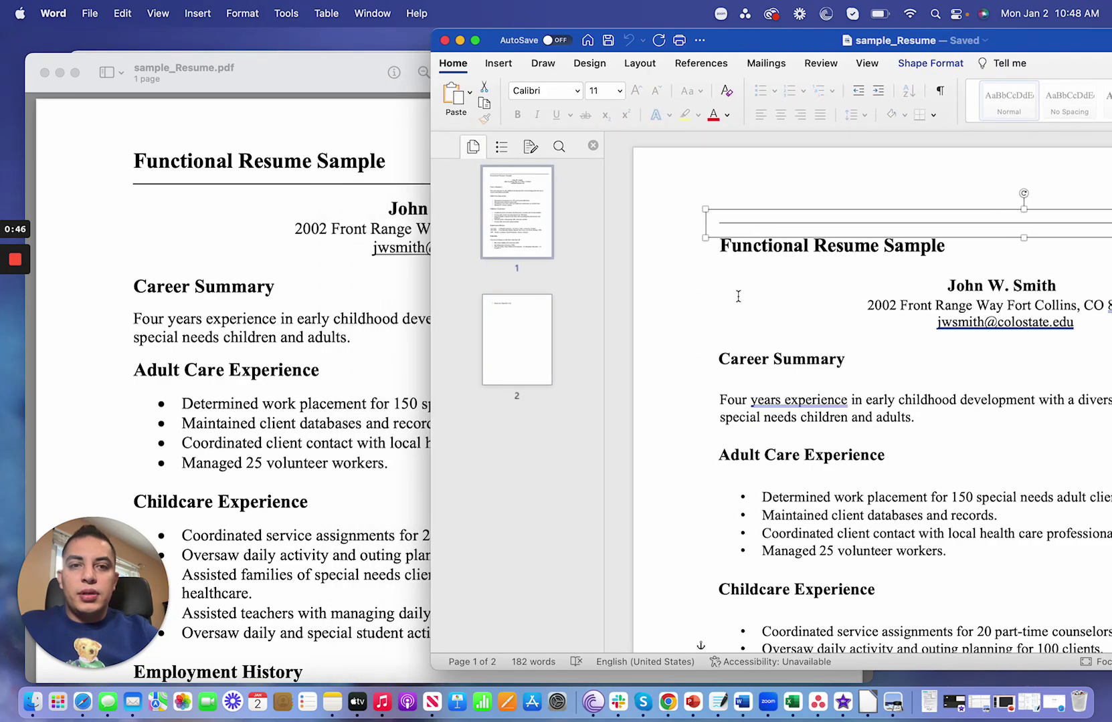
scroll(742, 301, "down", 10)
scroll(769, 338, "up", 10)
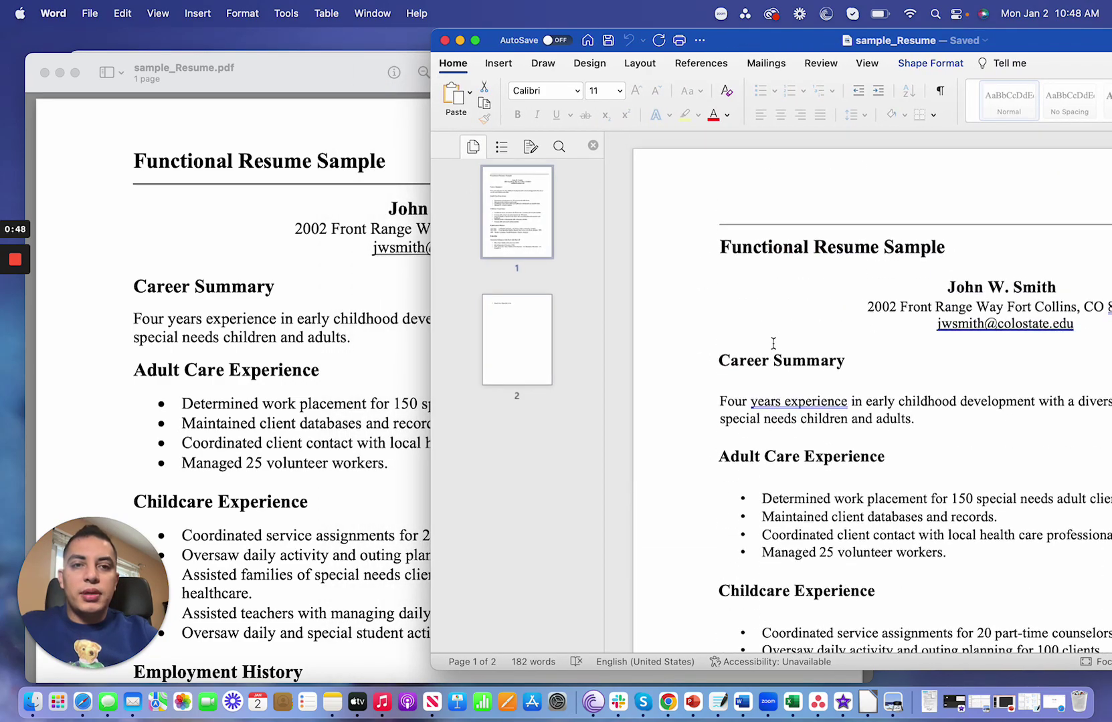
left_click(784, 226)
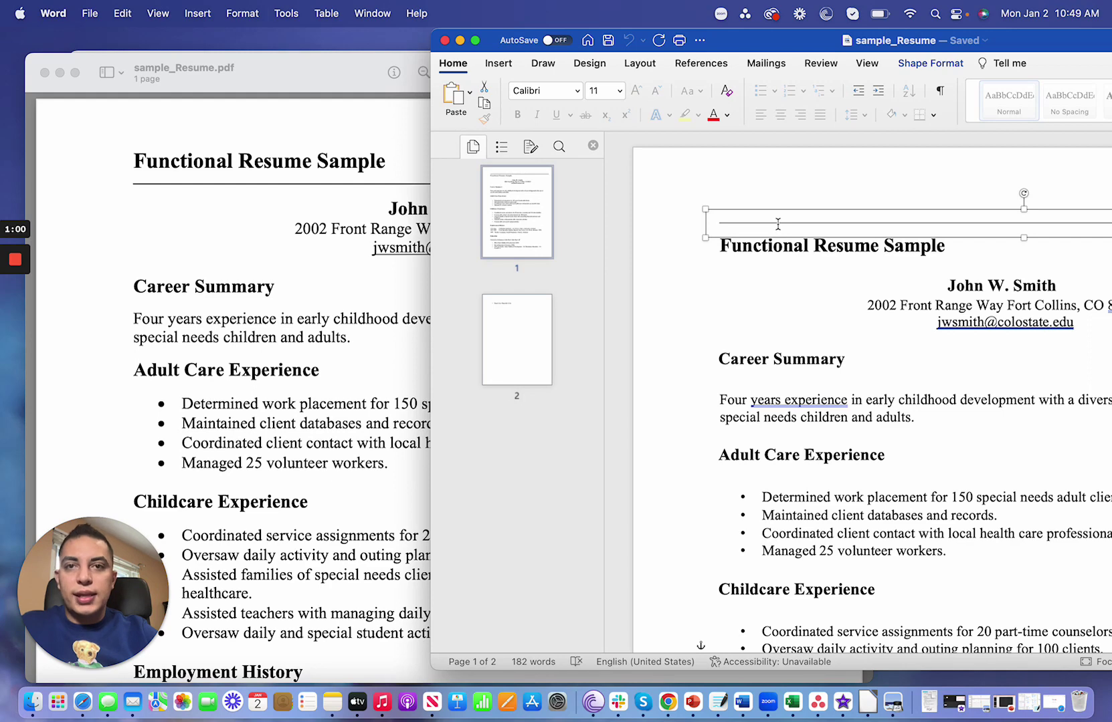
key("BackSpace")
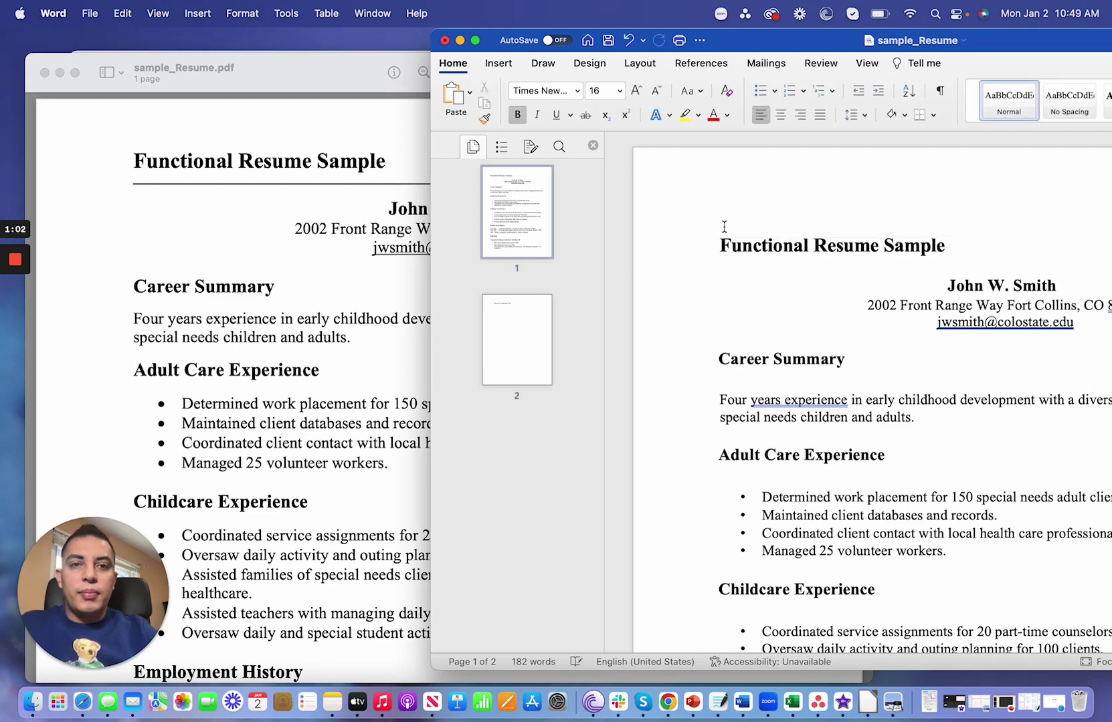
- Remove the blank line under Career Summary and the empty second page
scroll(783, 277, "down", 15)
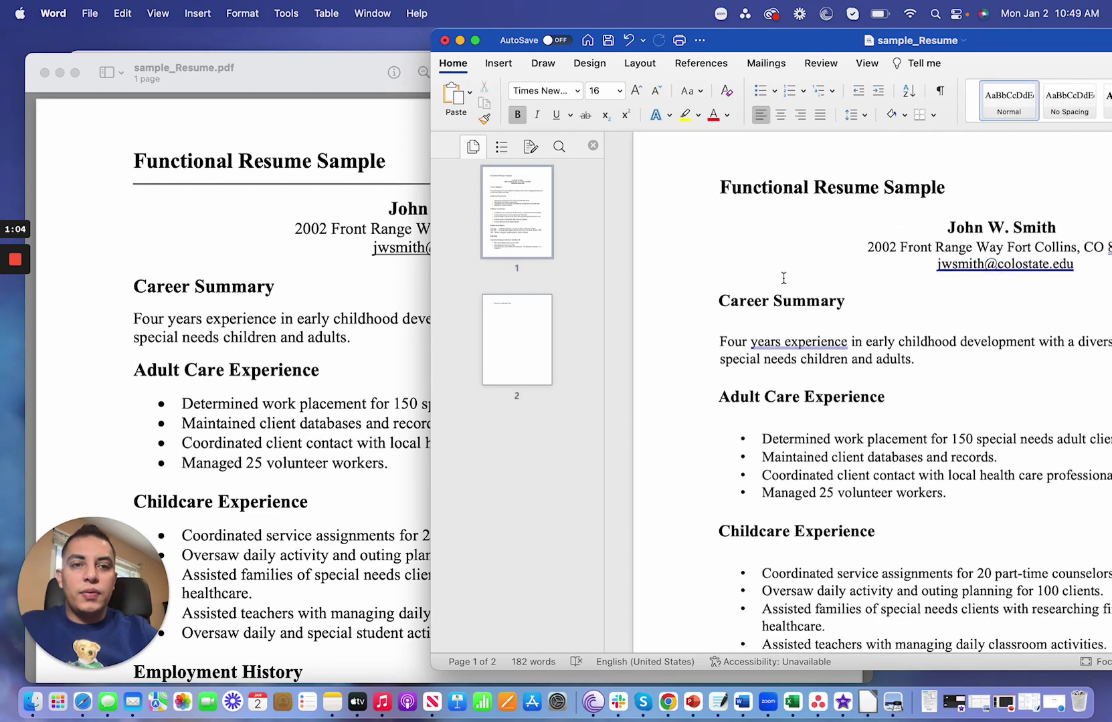
scroll(783, 278, "up", 15)
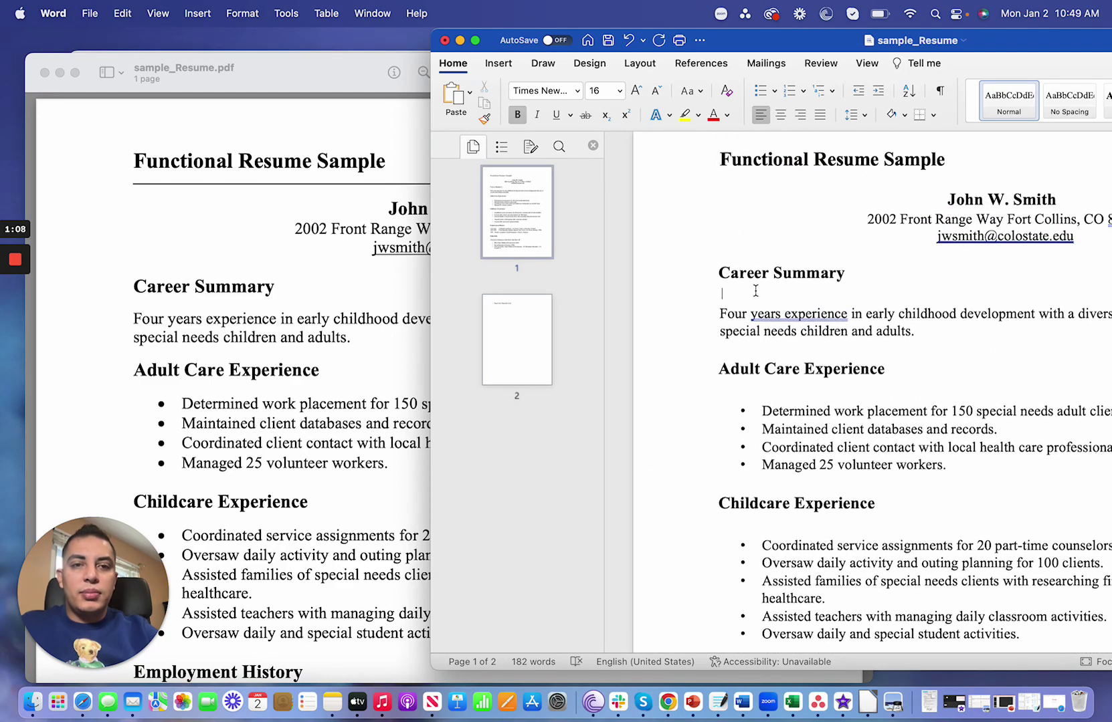
key("BackSpace")
scroll(755, 281, "down", 12)
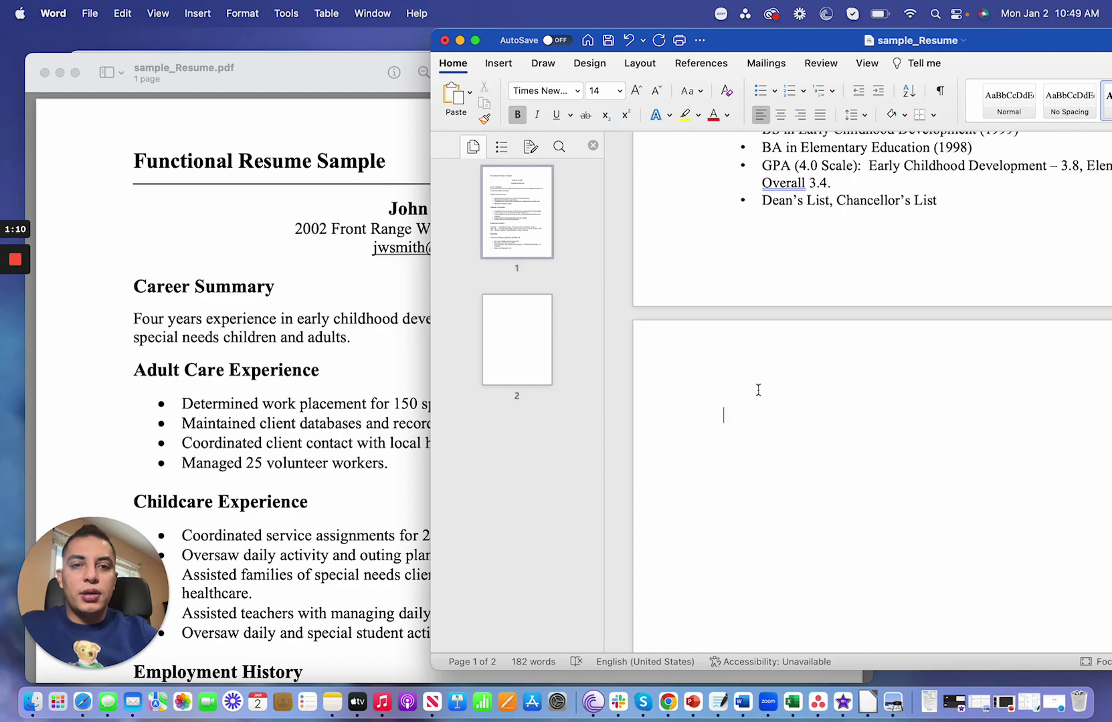
key("BackSpace")
left_click_drag(803, 35, 488, 41)
scroll(769, 388, "up", 10)
- Compare the one-page converted resume with the original PDF, then show Finder's Recents
left_click(119, 255)
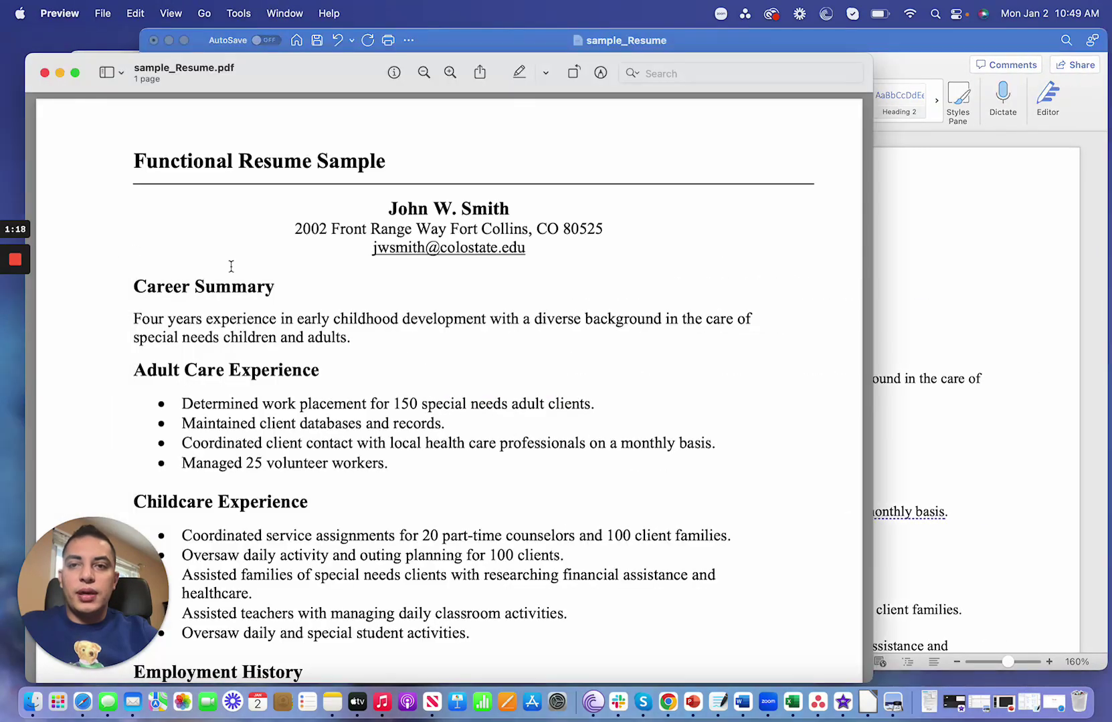
scroll(230, 266, "down", 5)
scroll(244, 265, "up", 5)
left_click(934, 227)
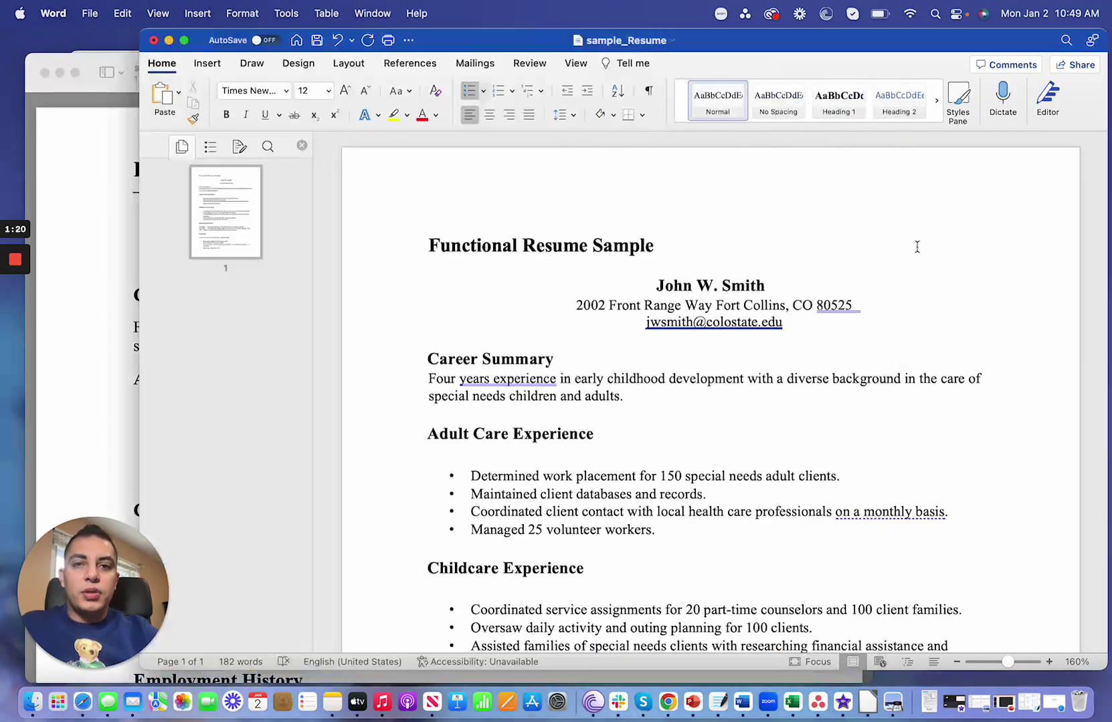
scroll(720, 226, "down", 8)
scroll(720, 226, "up", 8)
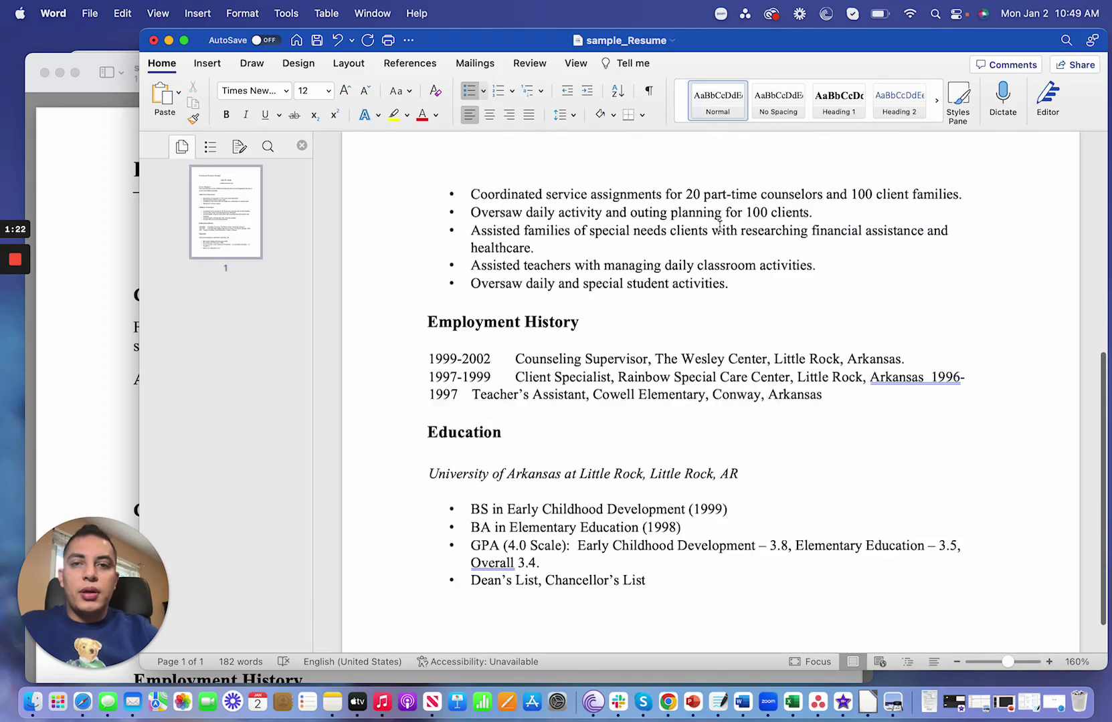
scroll(720, 226, "down", 5)
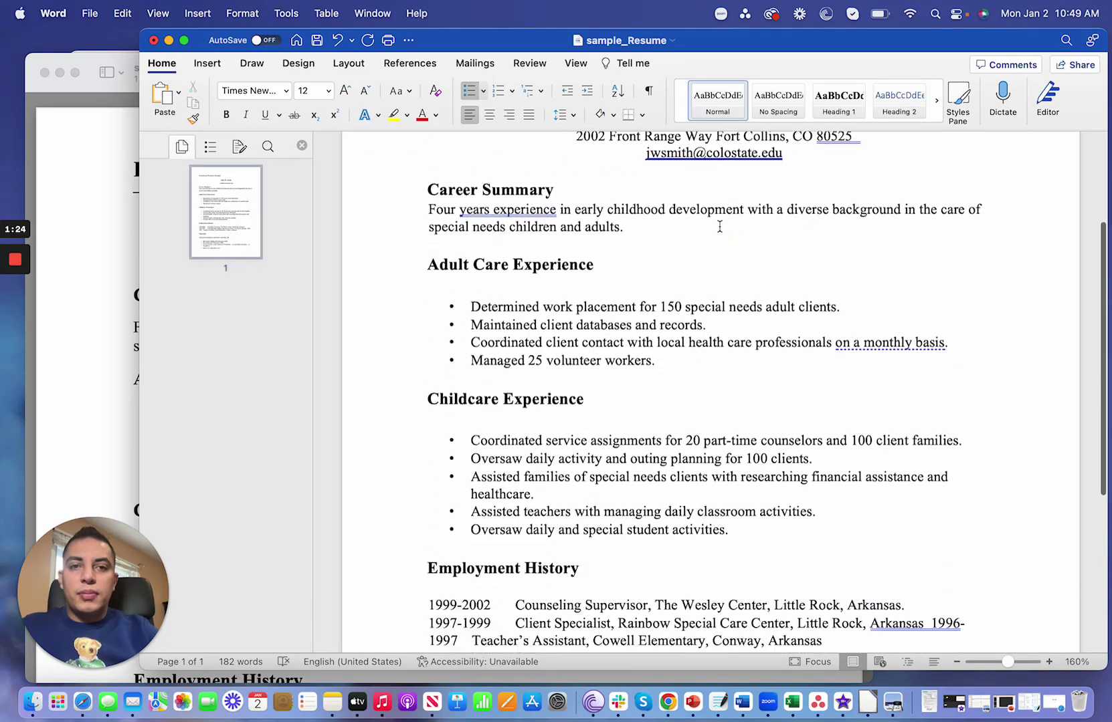
scroll(720, 226, "up", 6)
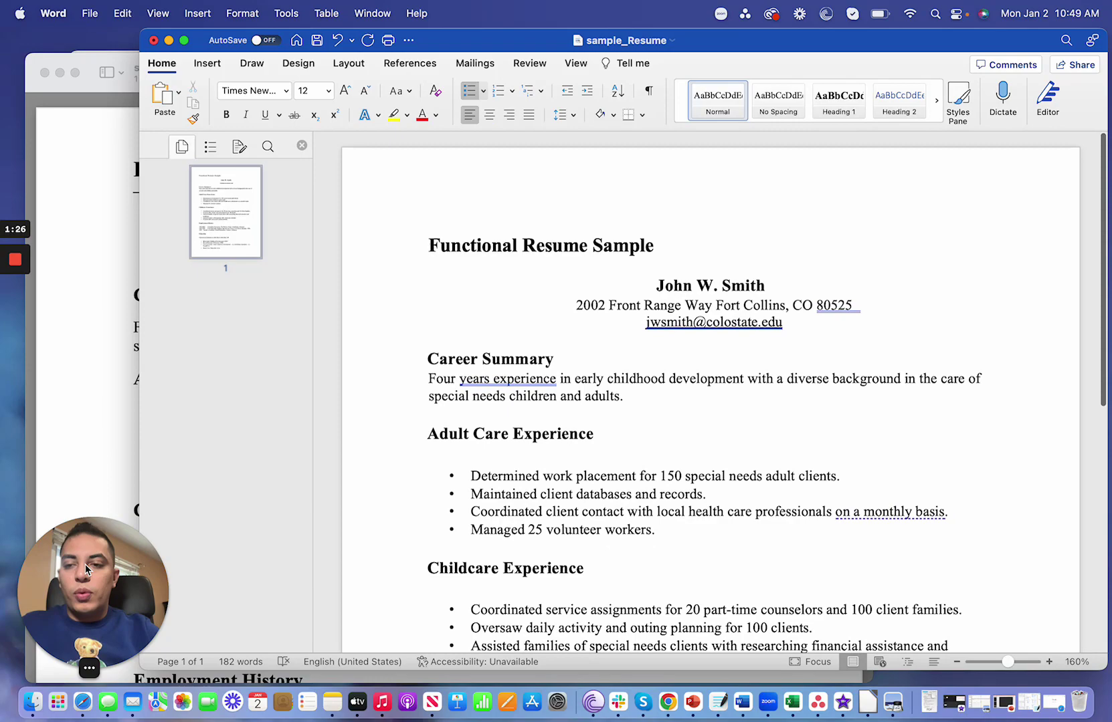
left_click(32, 702)
- Open the Black Blue Modern Professional CV Resume PDF in Preview and scroll through its page
left_click(444, 159)
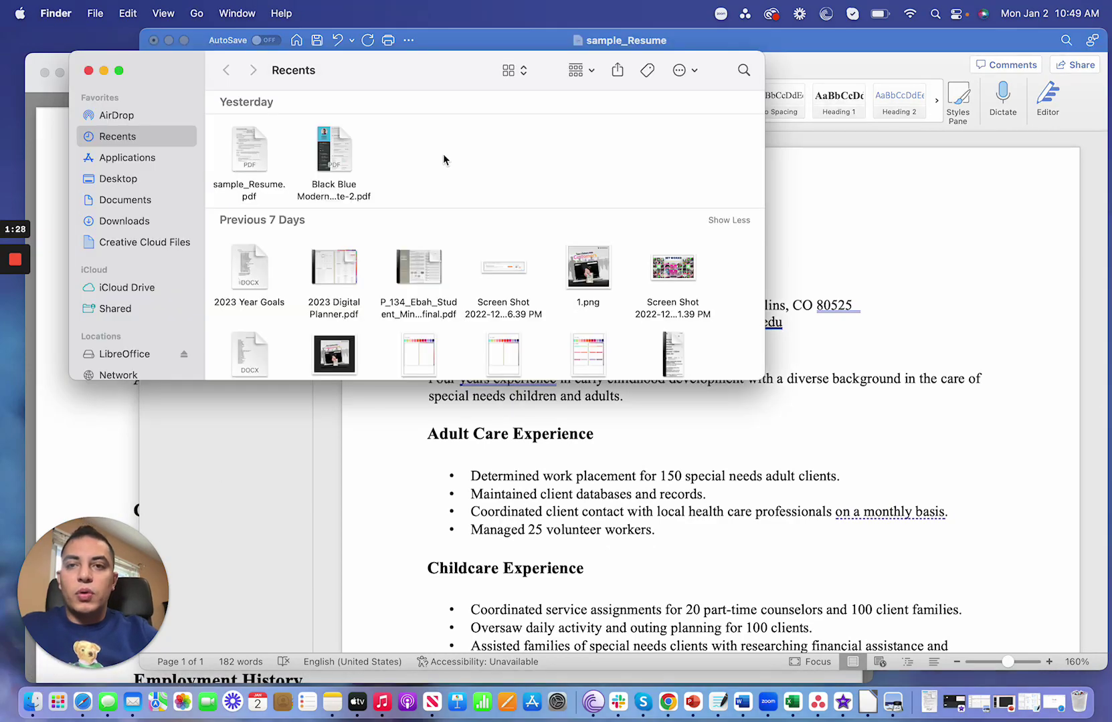
double_click(327, 137)
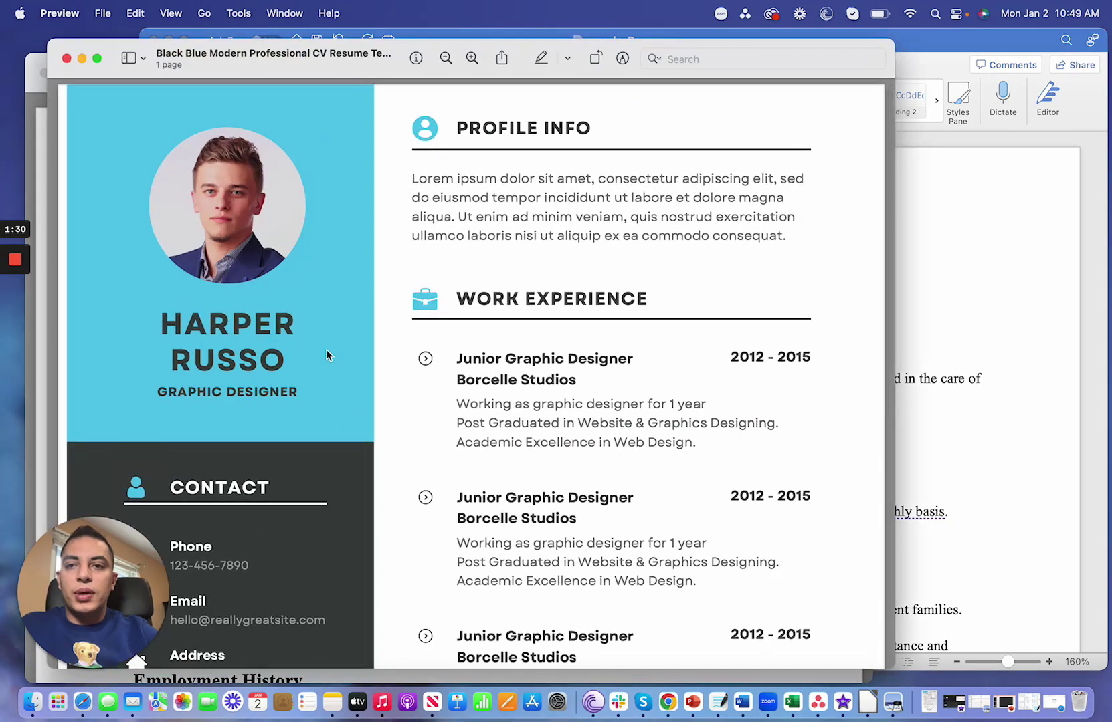
scroll(328, 353, "down", 10)
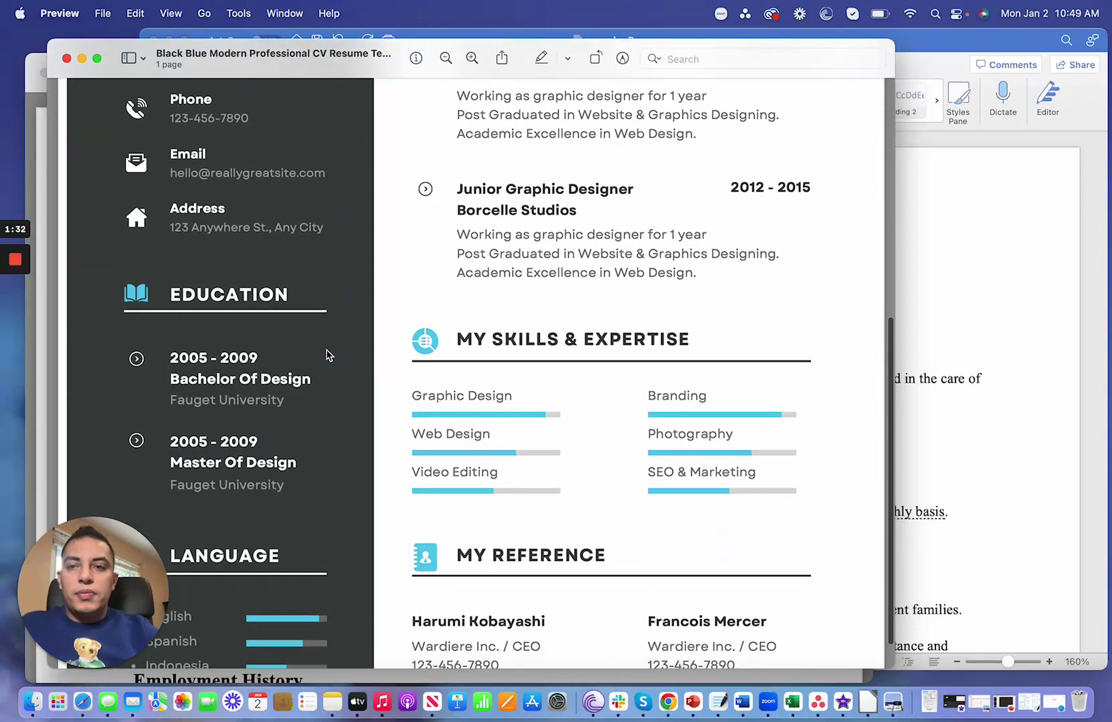
scroll(326, 355, "up", 10)
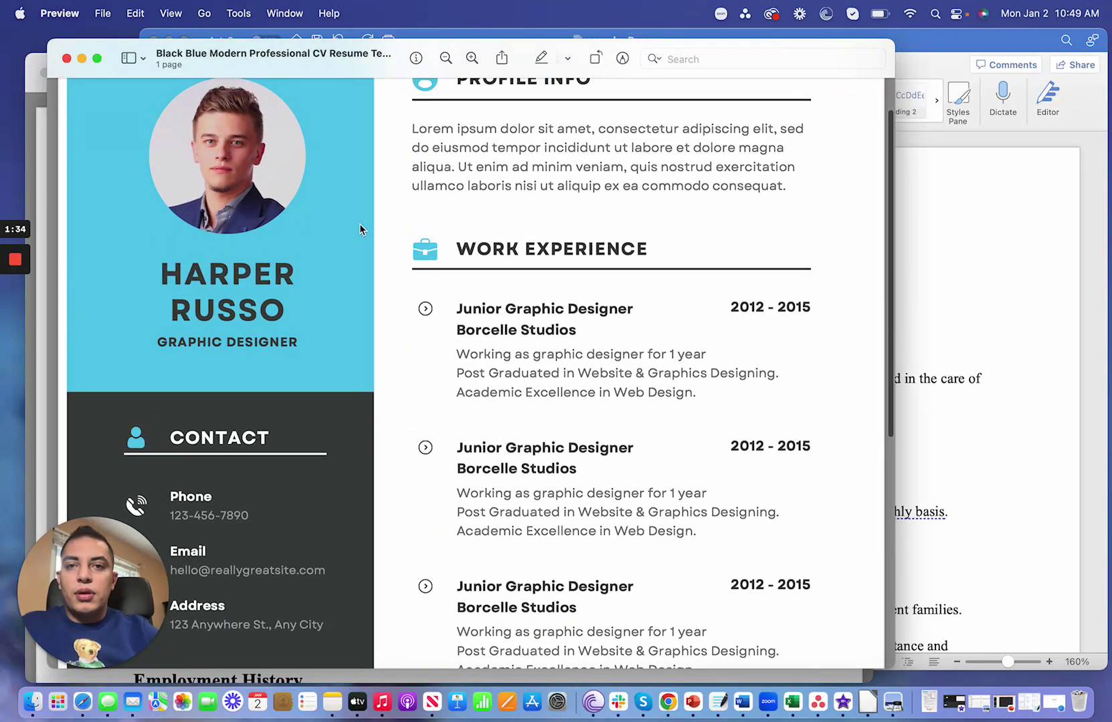
scroll(360, 230, "up", 3)
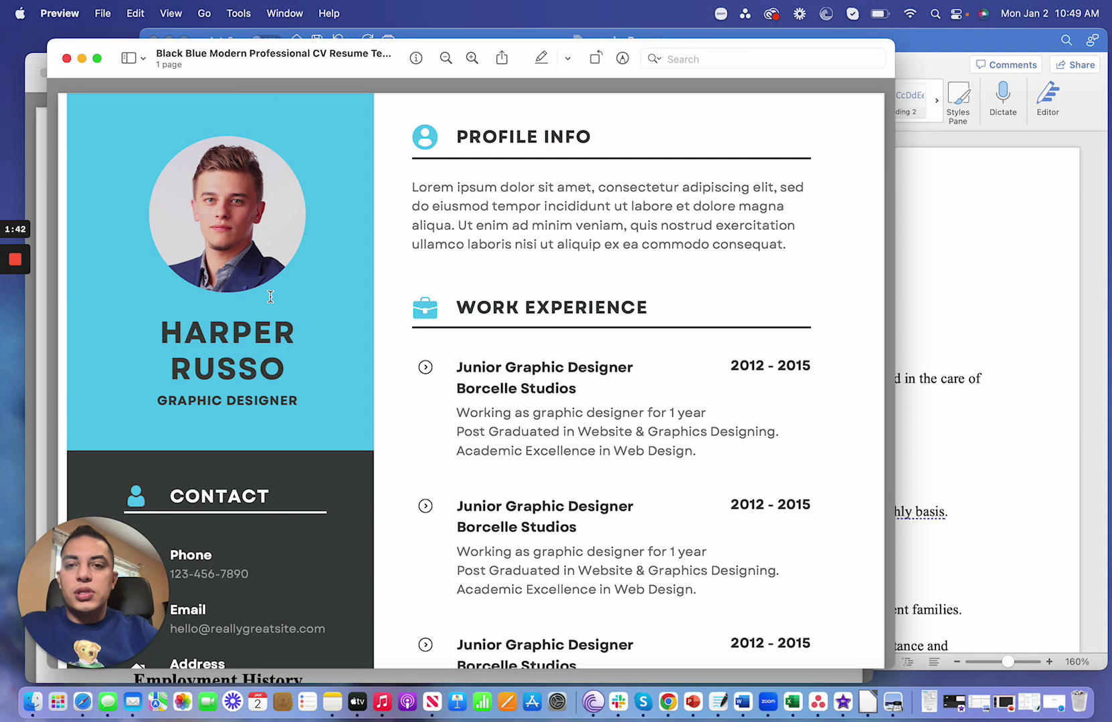
scroll(478, 307, "down", 2)
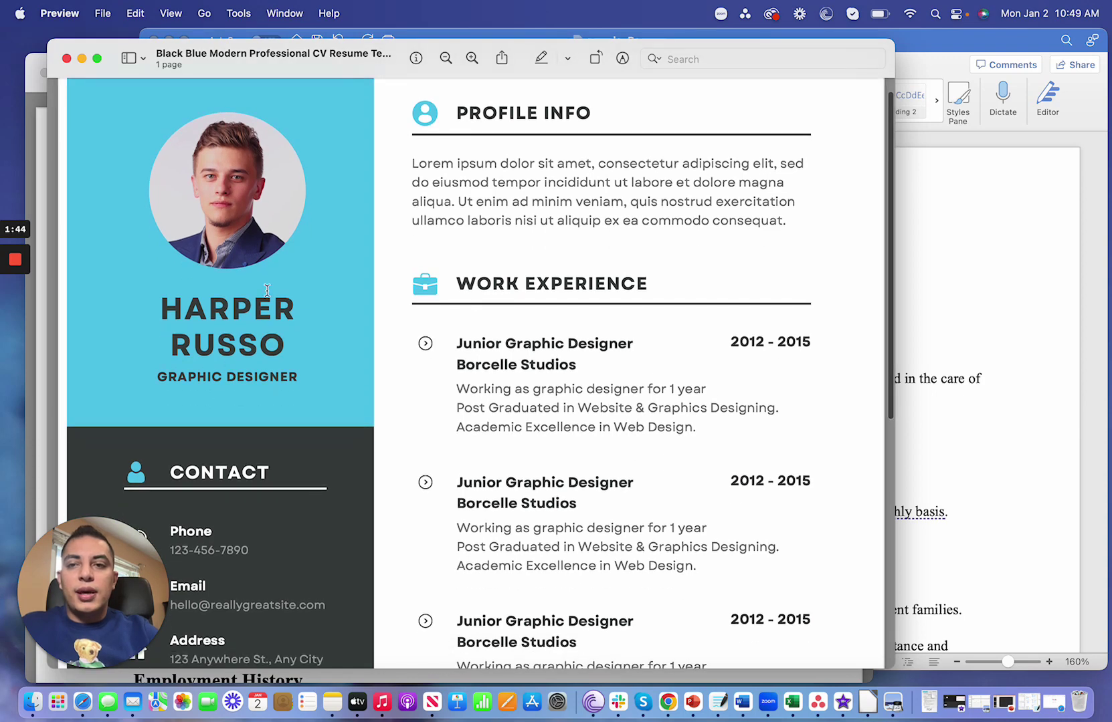
- Close Word's sample_Resume document without saving the changes
left_click(957, 219)
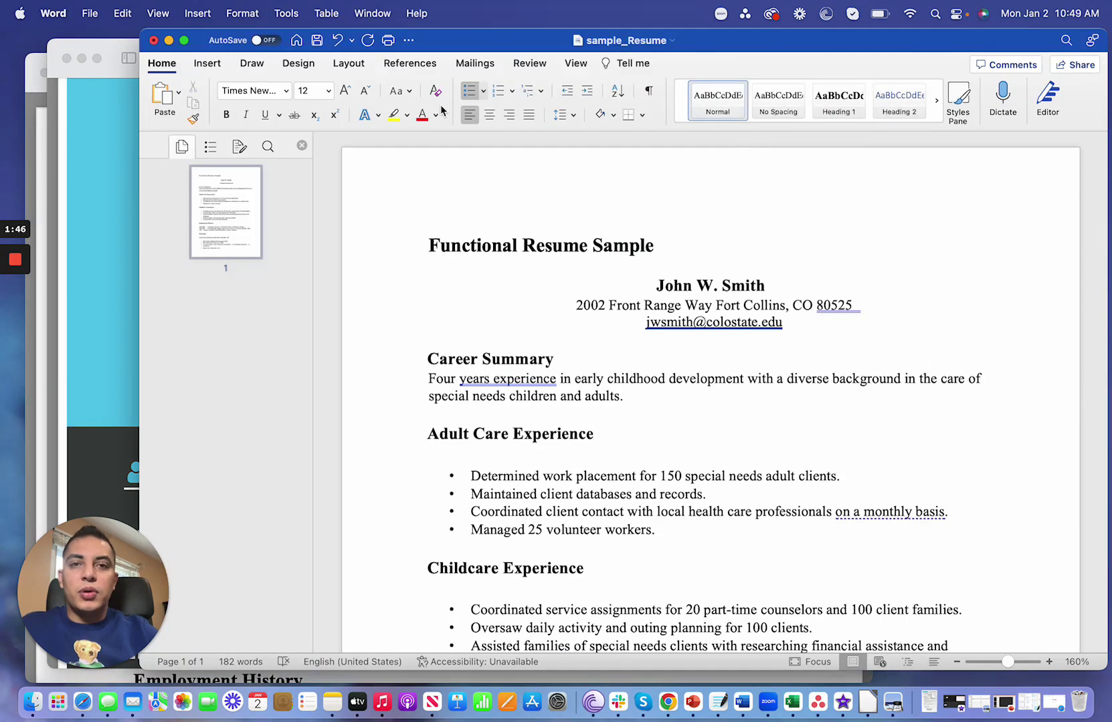
left_click(154, 42)
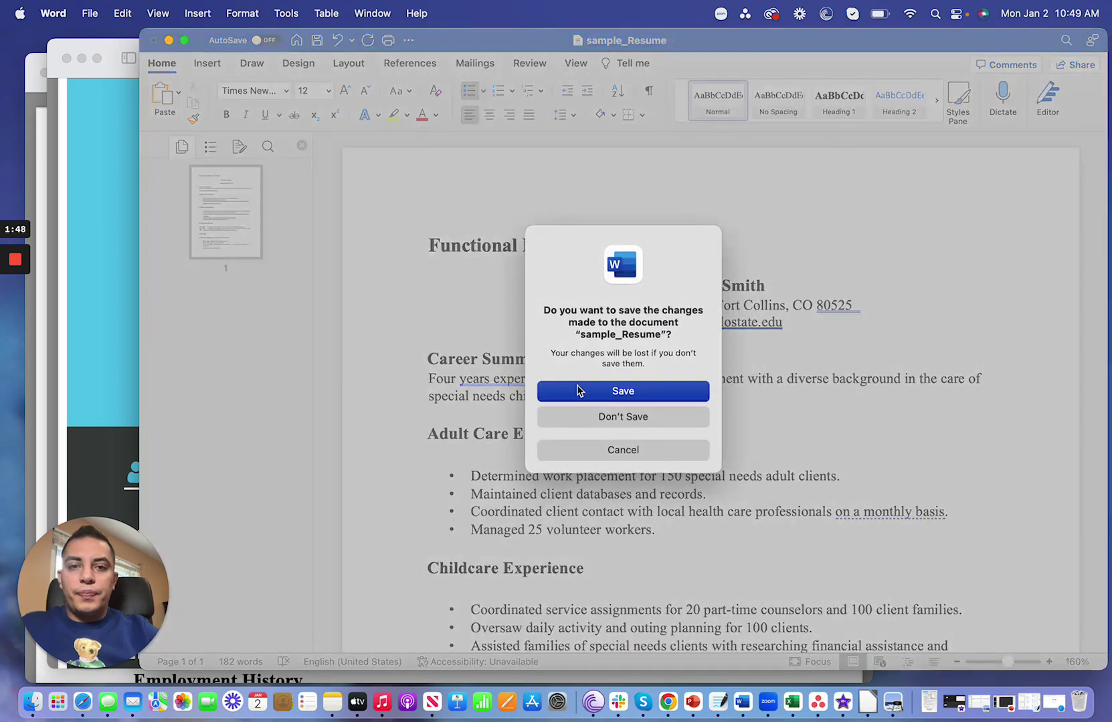
left_click(592, 416)
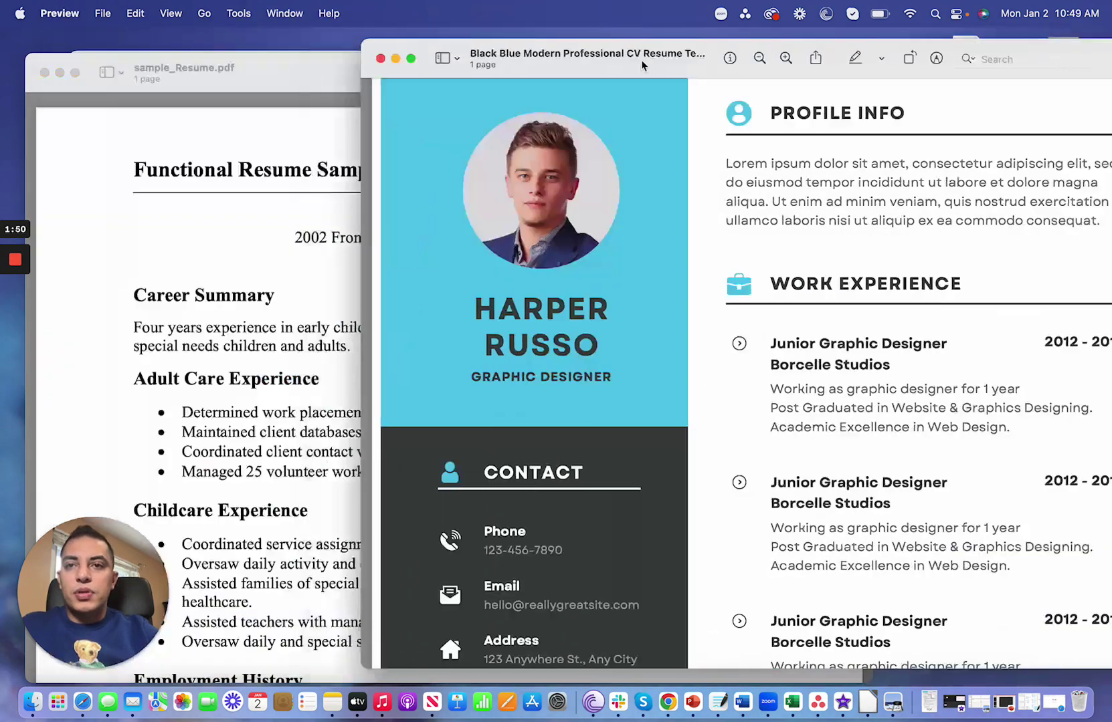
- Close the Finder window and move the CV Preview window left to reveal the desktop
left_click_drag(642, 64, 656, 65)
left_click(45, 72)
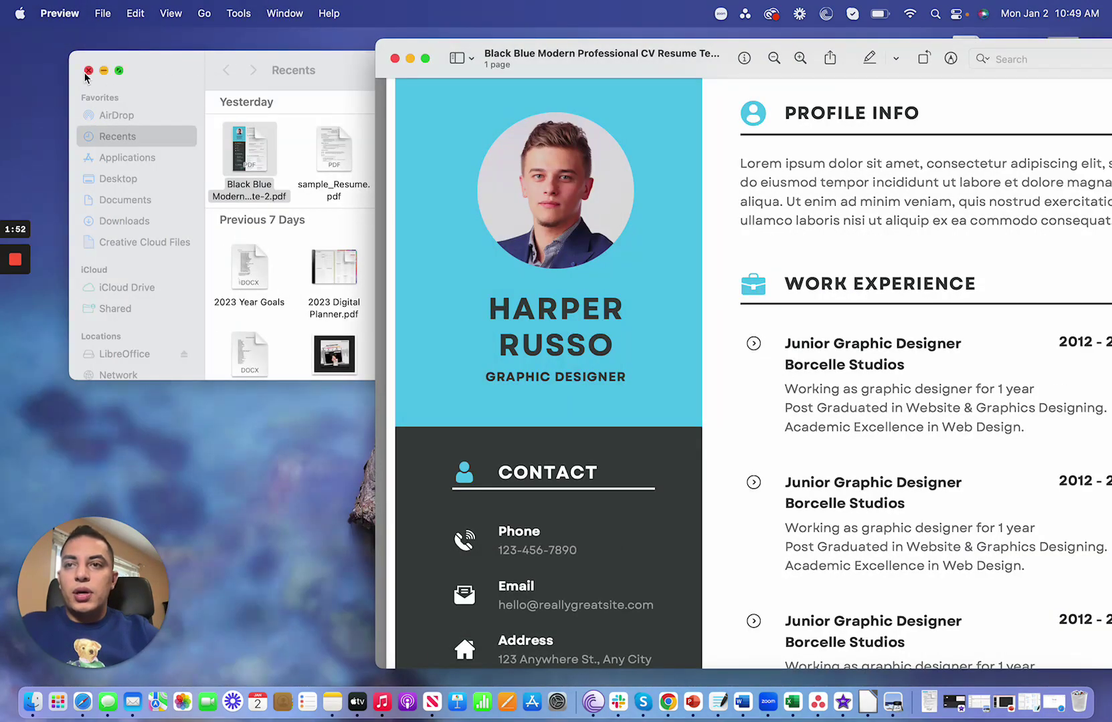
left_click(88, 71)
left_click_drag(674, 52, 366, 40)
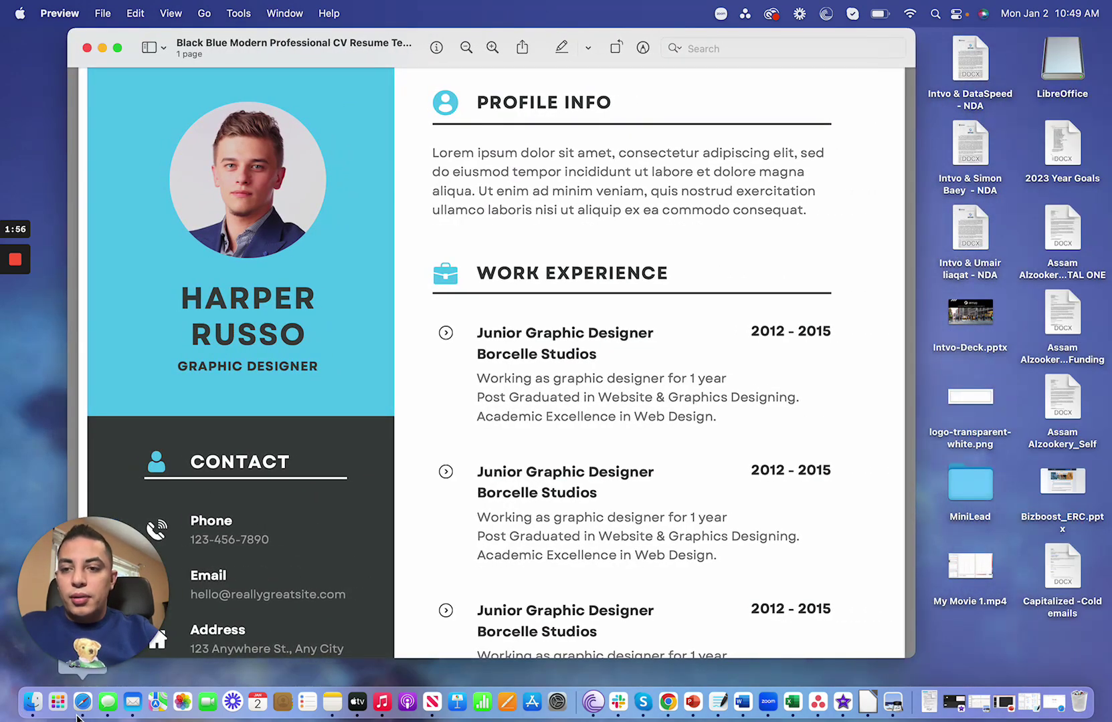
- Search Google in Safari for 'convert pdf to word'
left_click(80, 707)
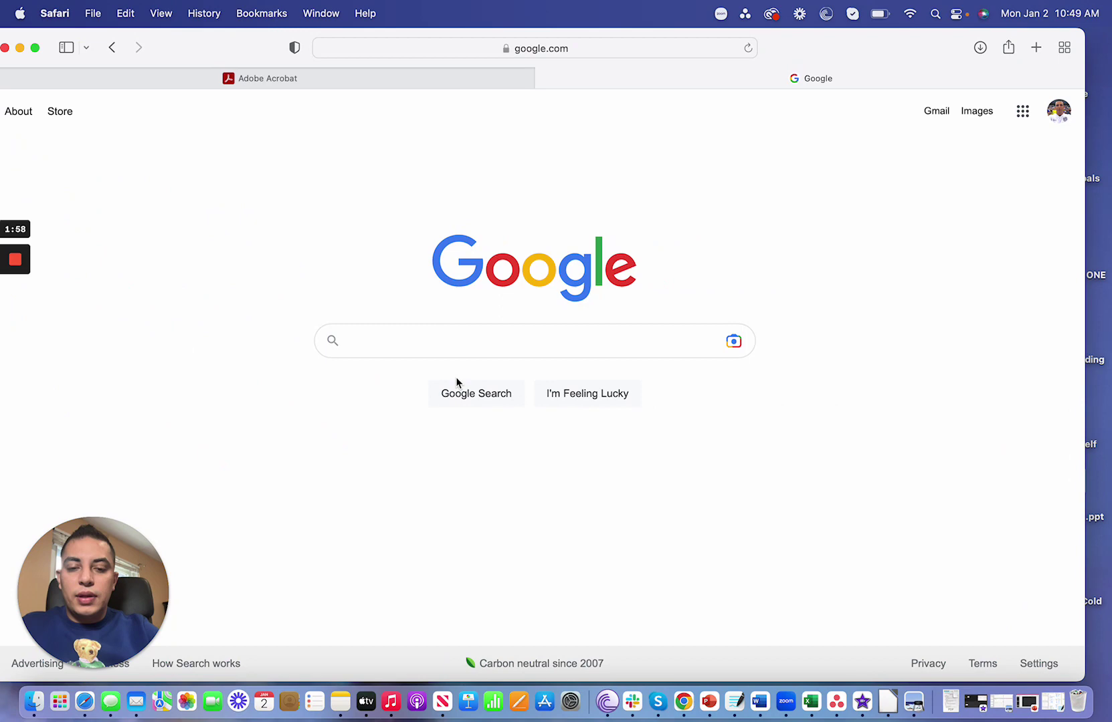
type("con")
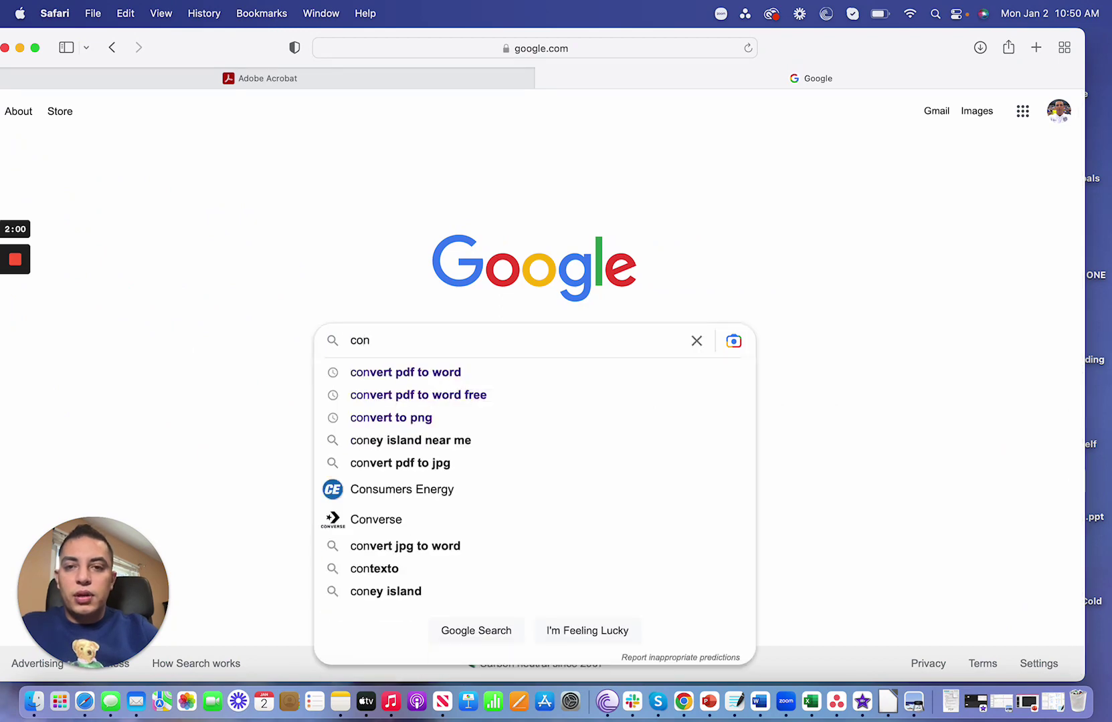
key("Down")
key("Return")
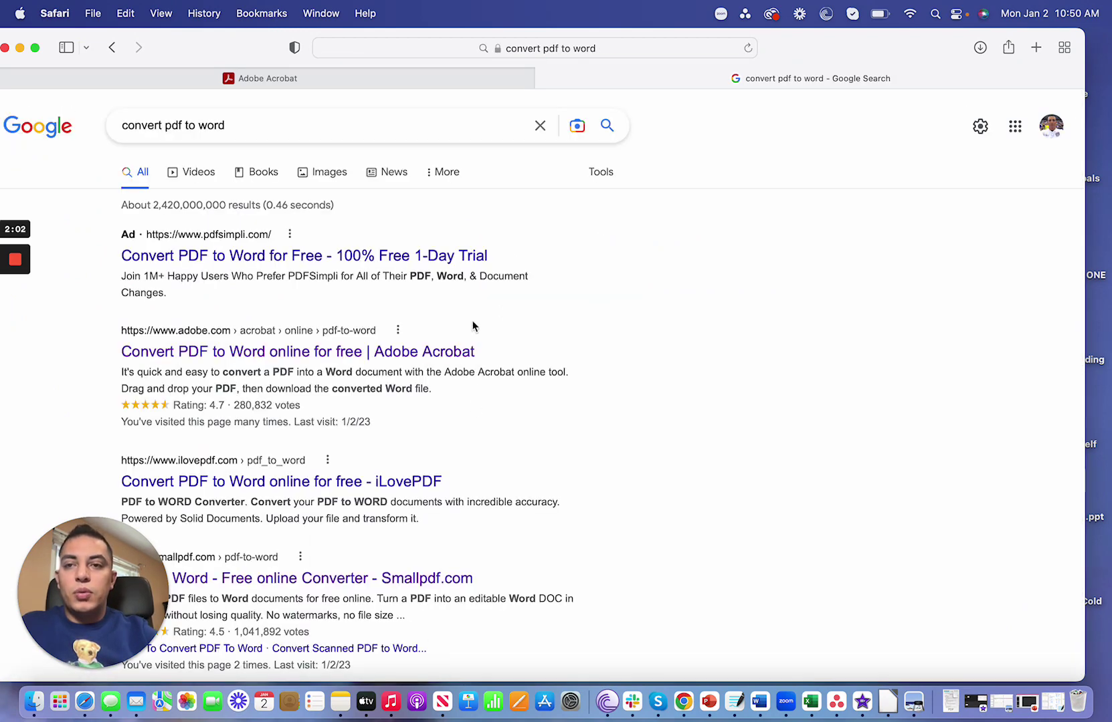
- Browse the converter results, visit Smallpdf, then return to the Google results
scroll(473, 325, "down", 3)
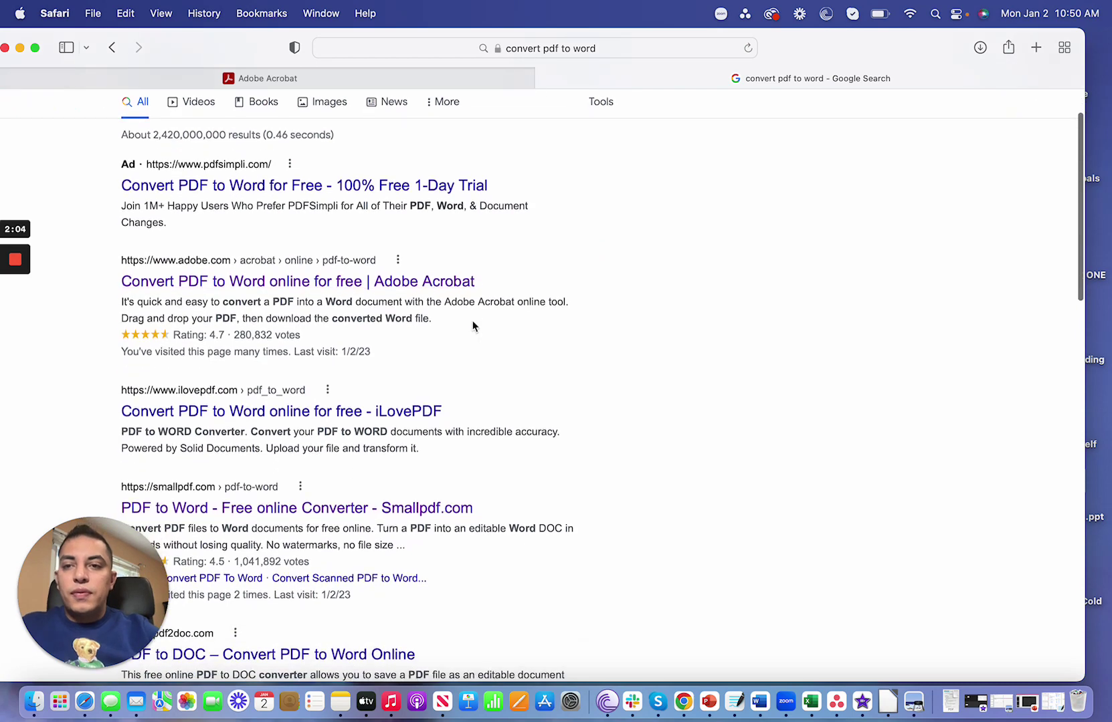
scroll(472, 326, "down", 3)
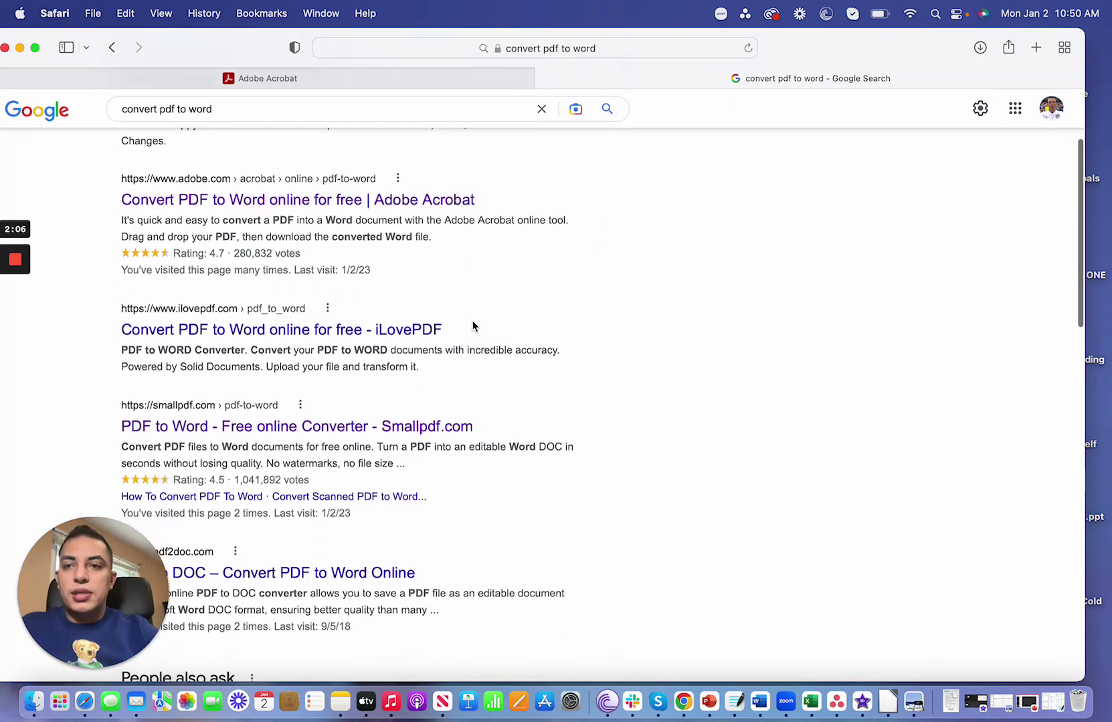
scroll(472, 326, "down", 1)
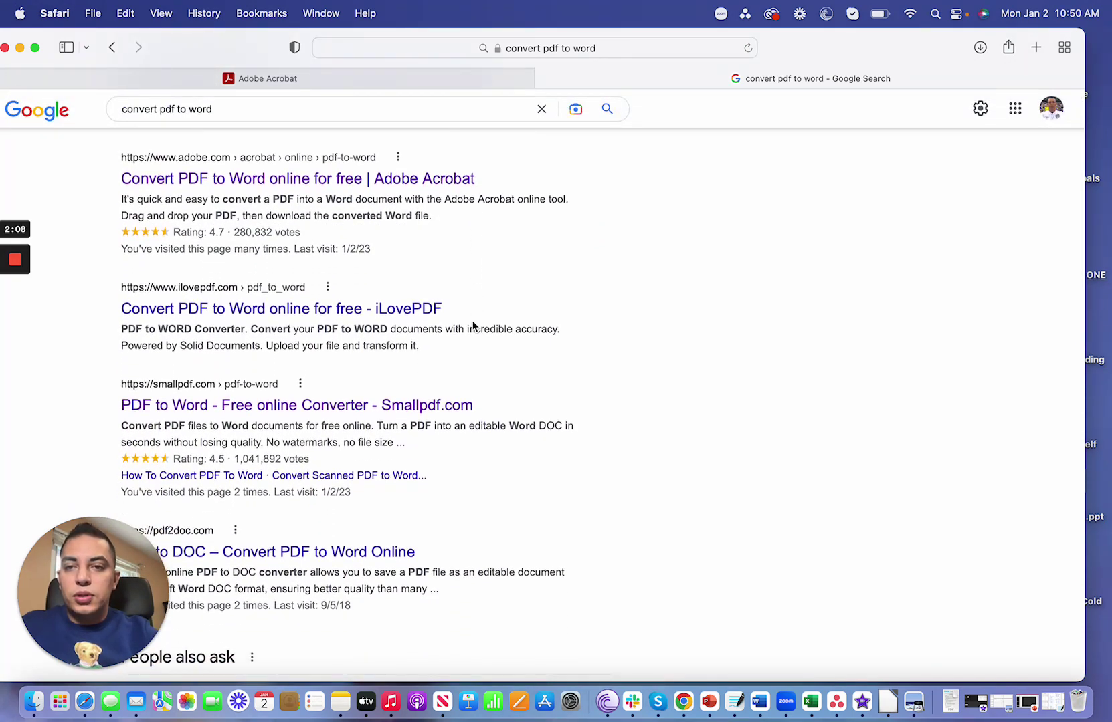
scroll(367, 315, "up", 5)
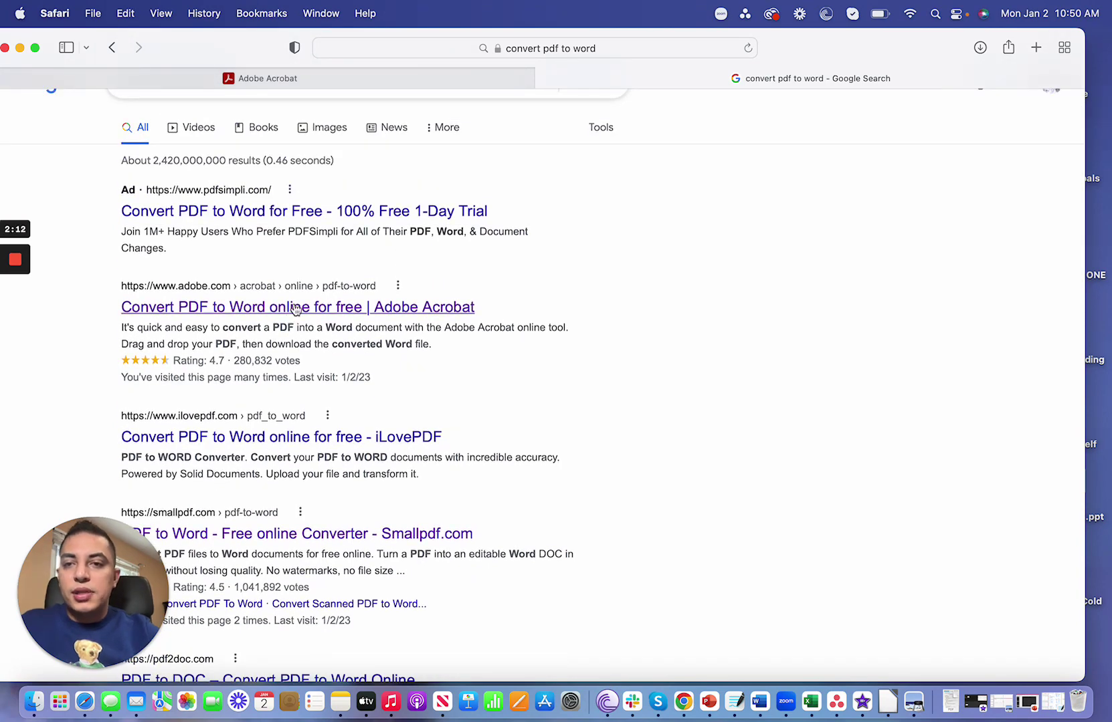
scroll(295, 309, "down", 8)
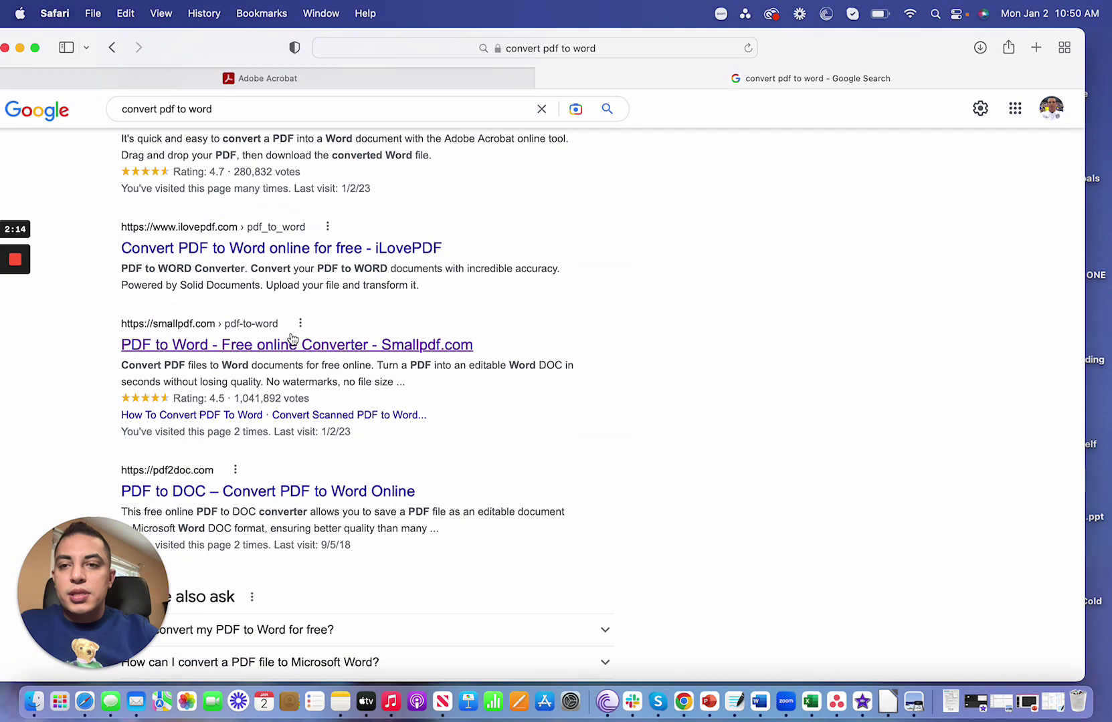
left_click(292, 338)
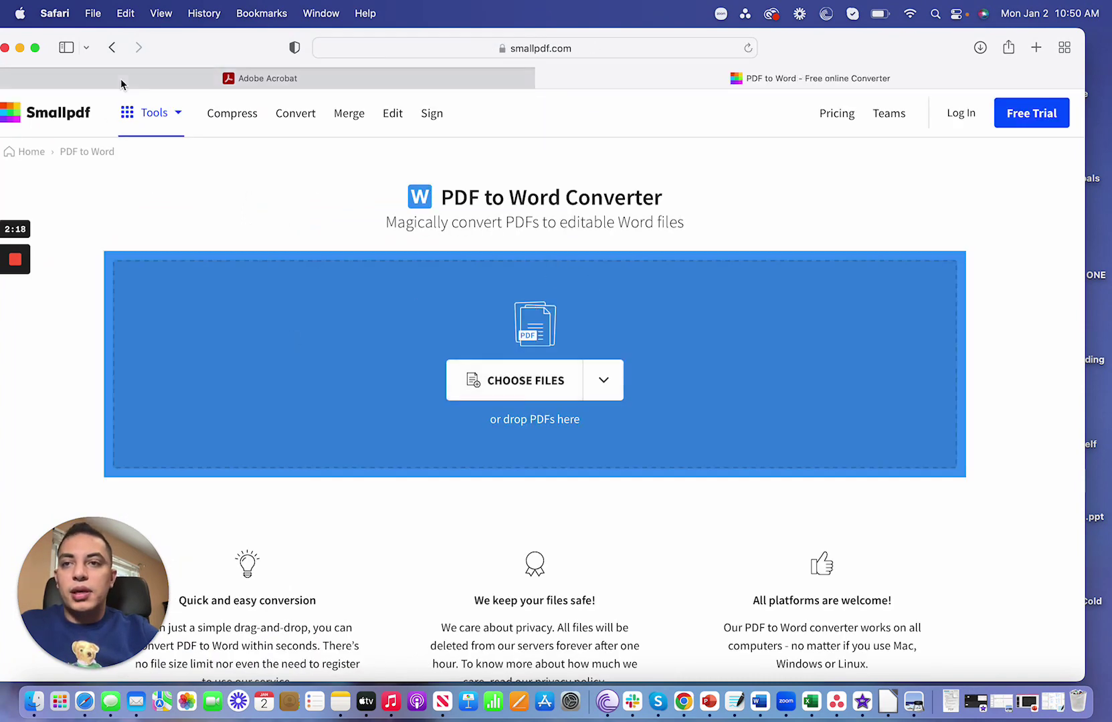
left_click(111, 46)
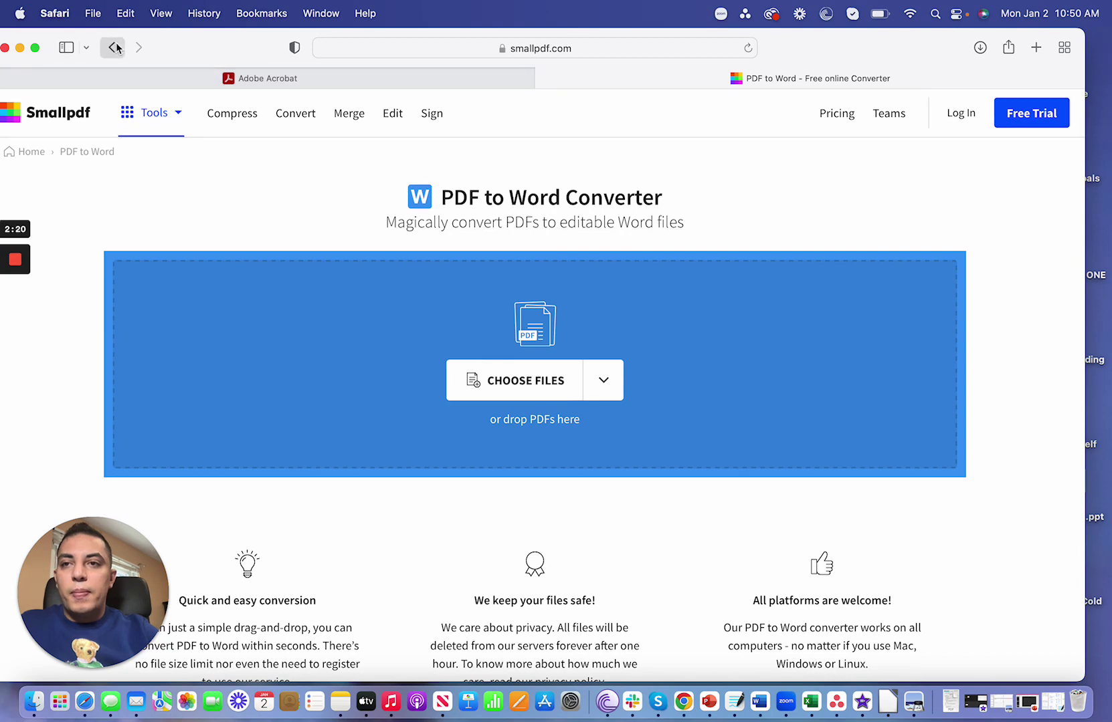
scroll(297, 326, "up", 3)
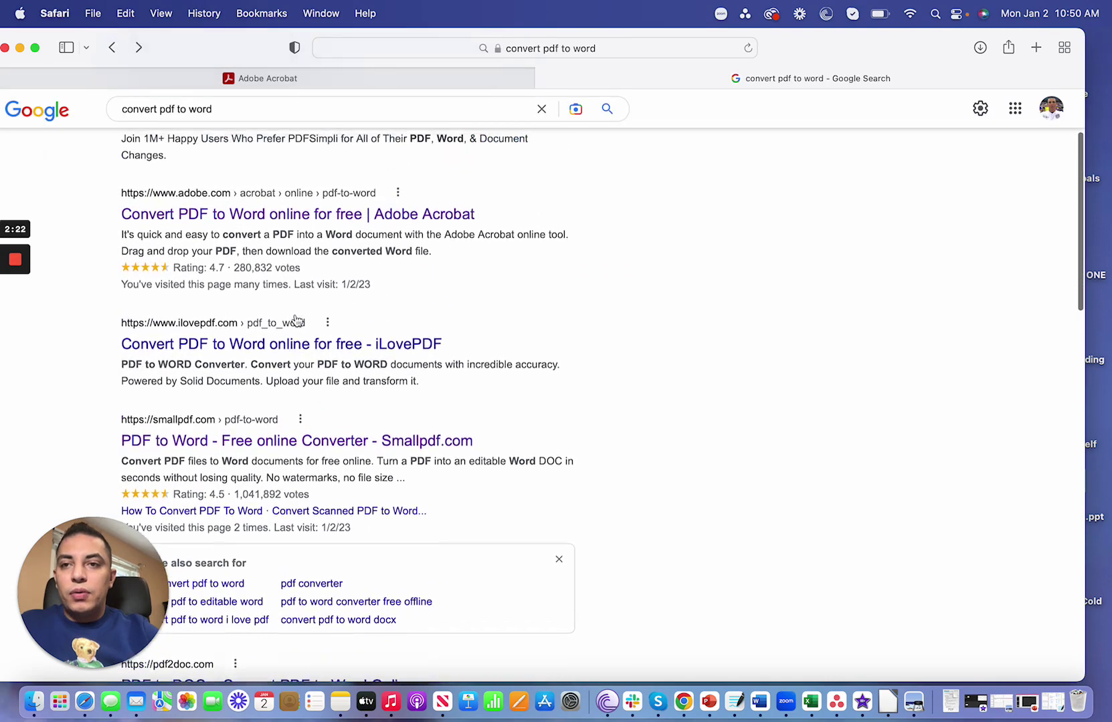
scroll(296, 240, "up", 2)
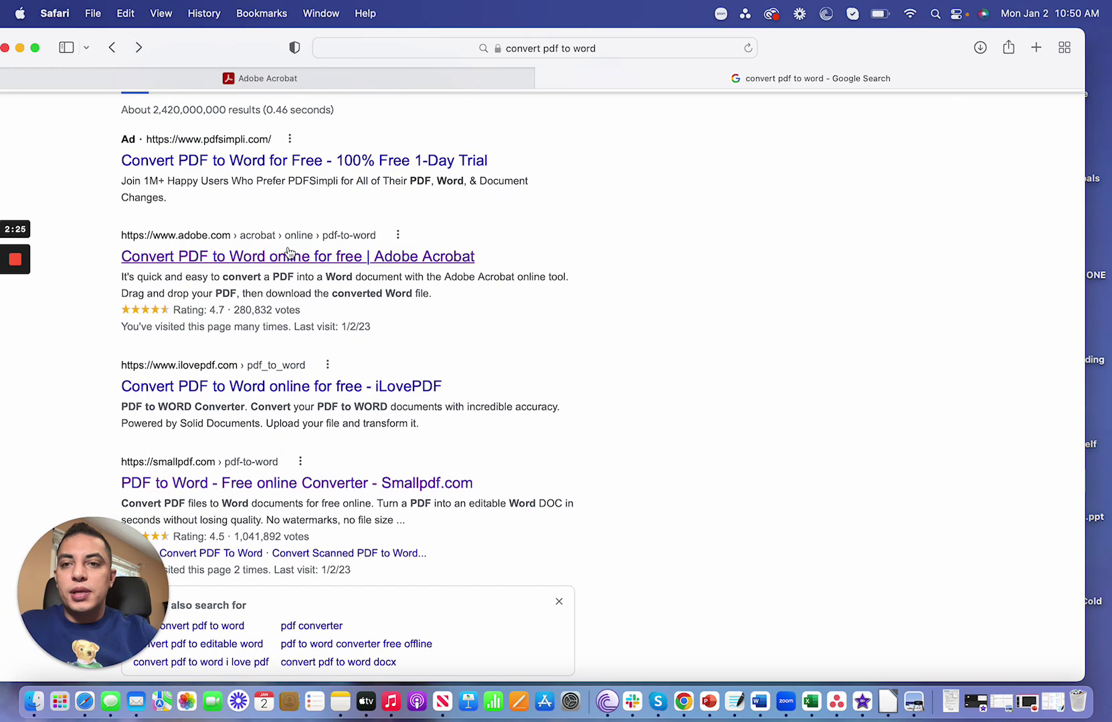
- Upload the Black Blue Modern CV resume PDF to Adobe Acrobat's online PDF to Word converter
left_click(289, 255)
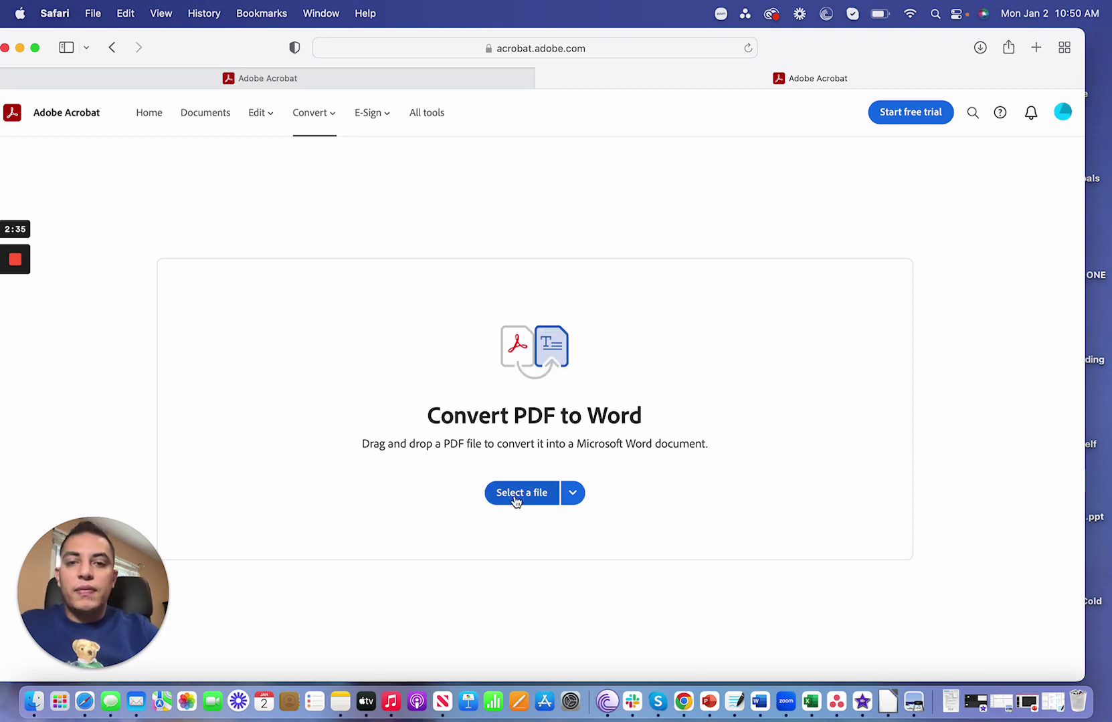
left_click(516, 496)
left_click(382, 316)
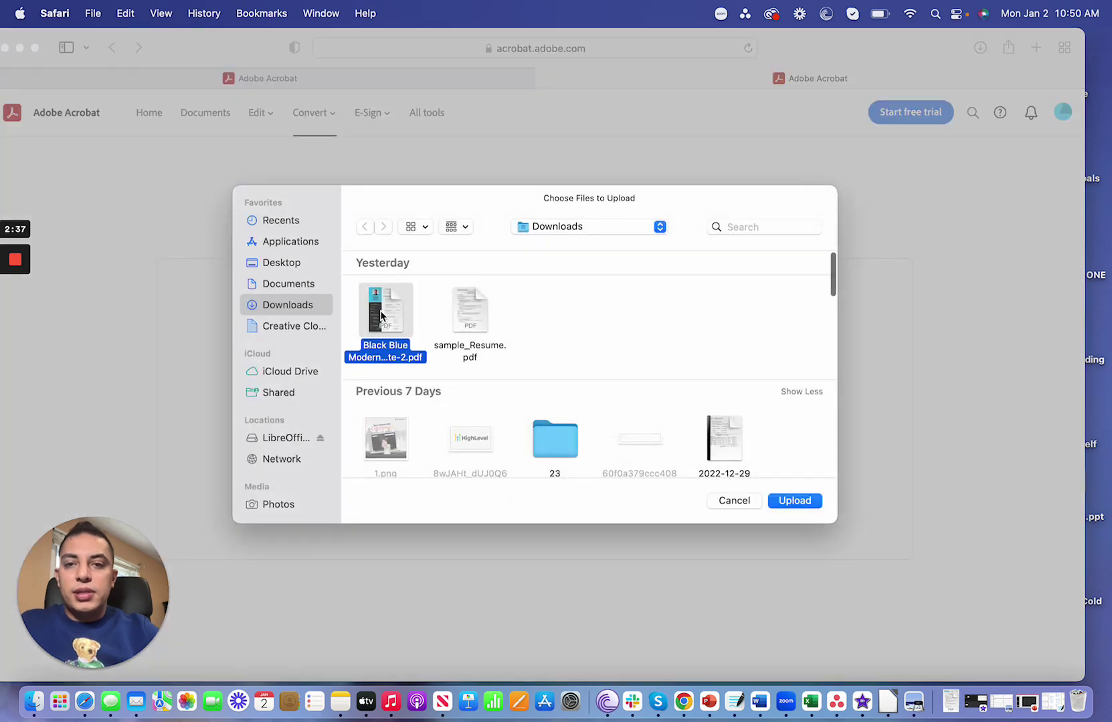
left_click(795, 501)
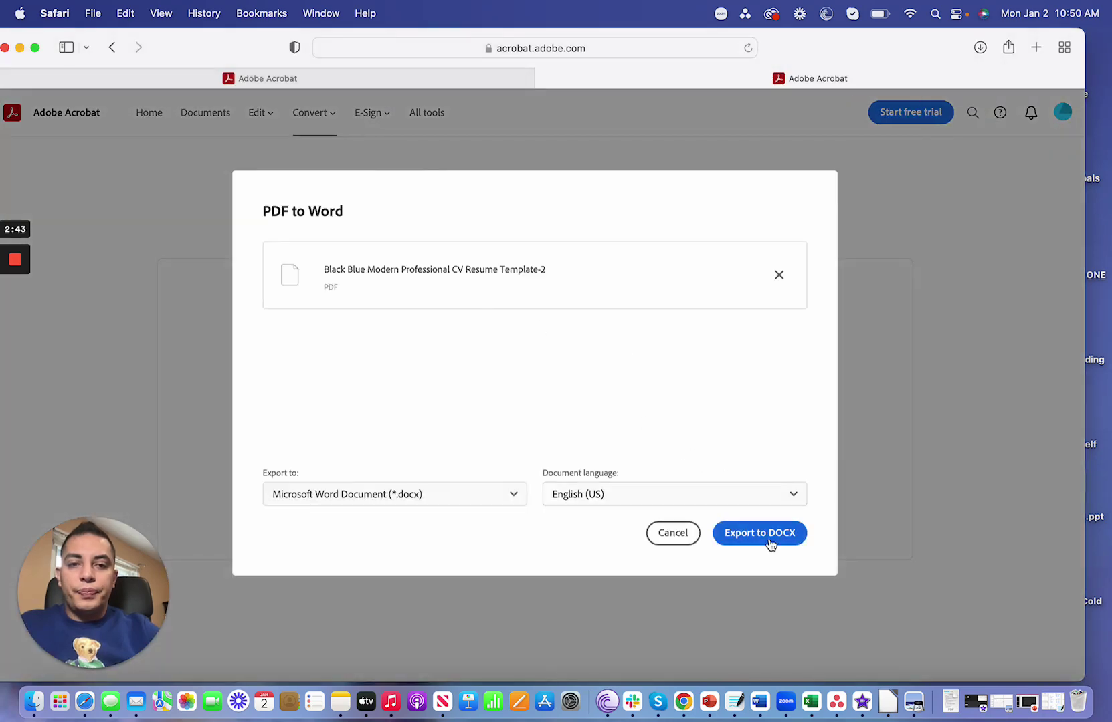
- Convert it to DOCX, accept viewing in Microsoft Office online, and download the file
left_click(760, 533)
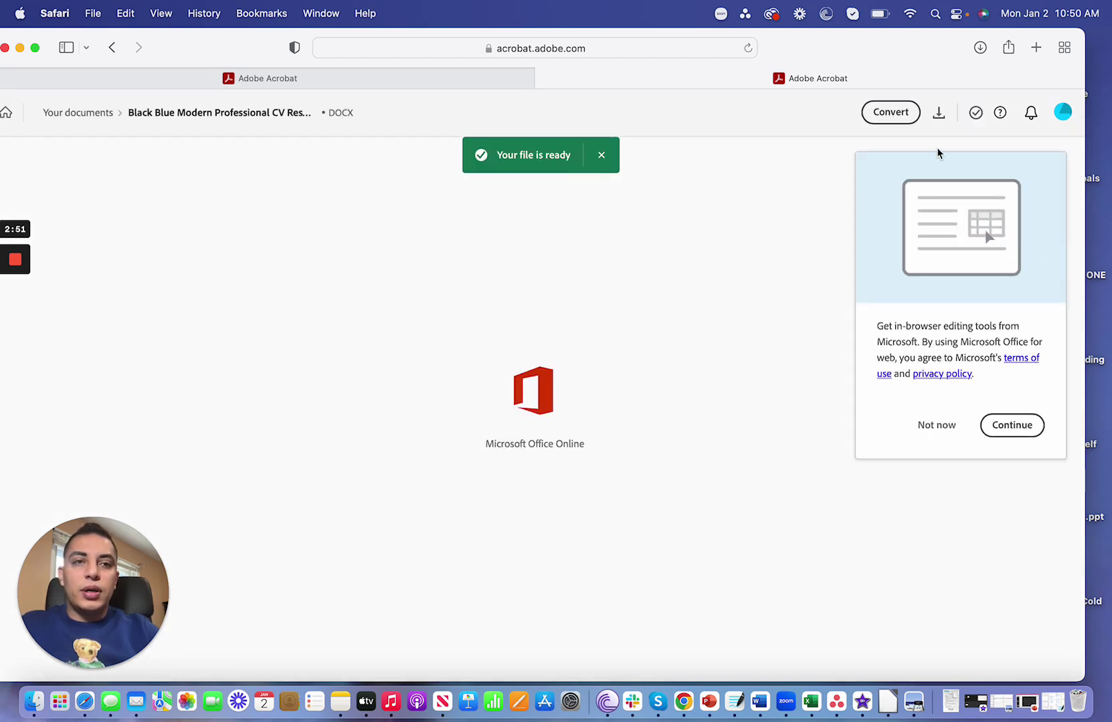
left_click(1037, 429)
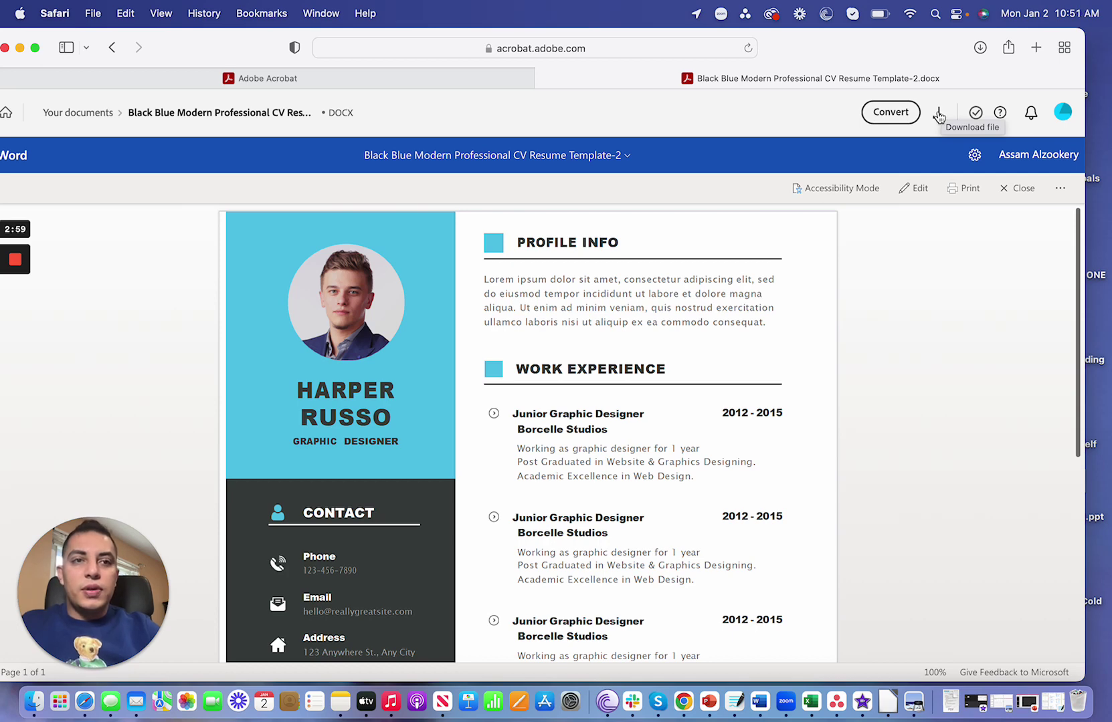
left_click(939, 116)
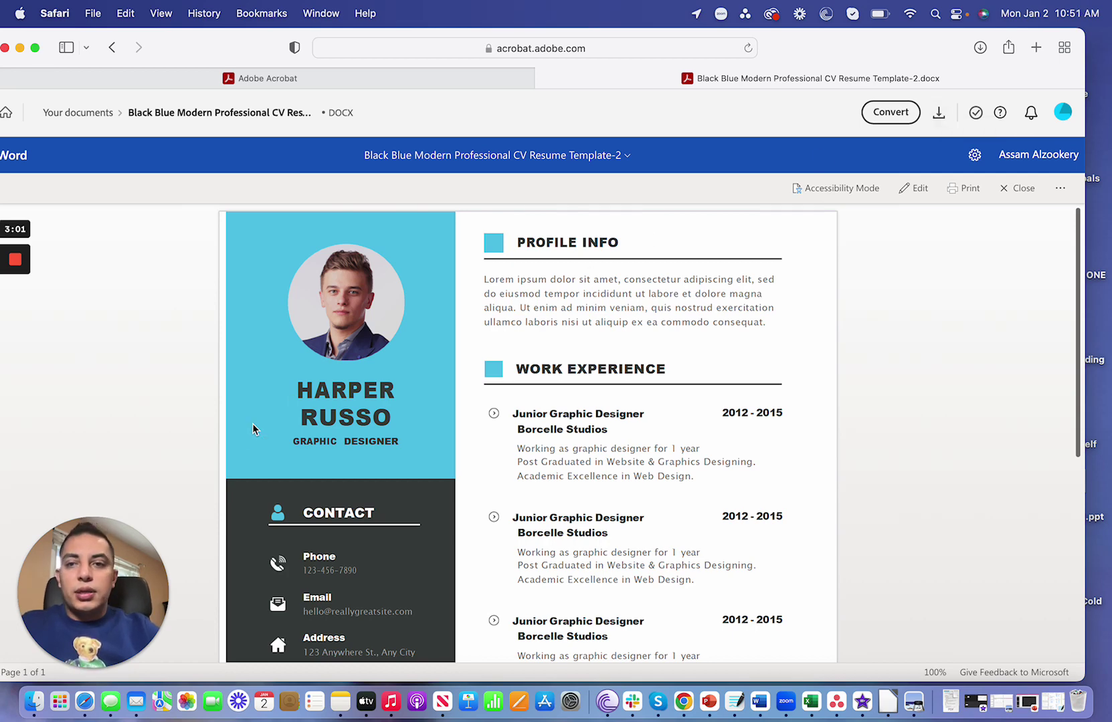
- Open the downloaded Black Blue Modern Professional CV Resume Template-2.docx from Downloads in Word
left_click(28, 705)
left_click(148, 220)
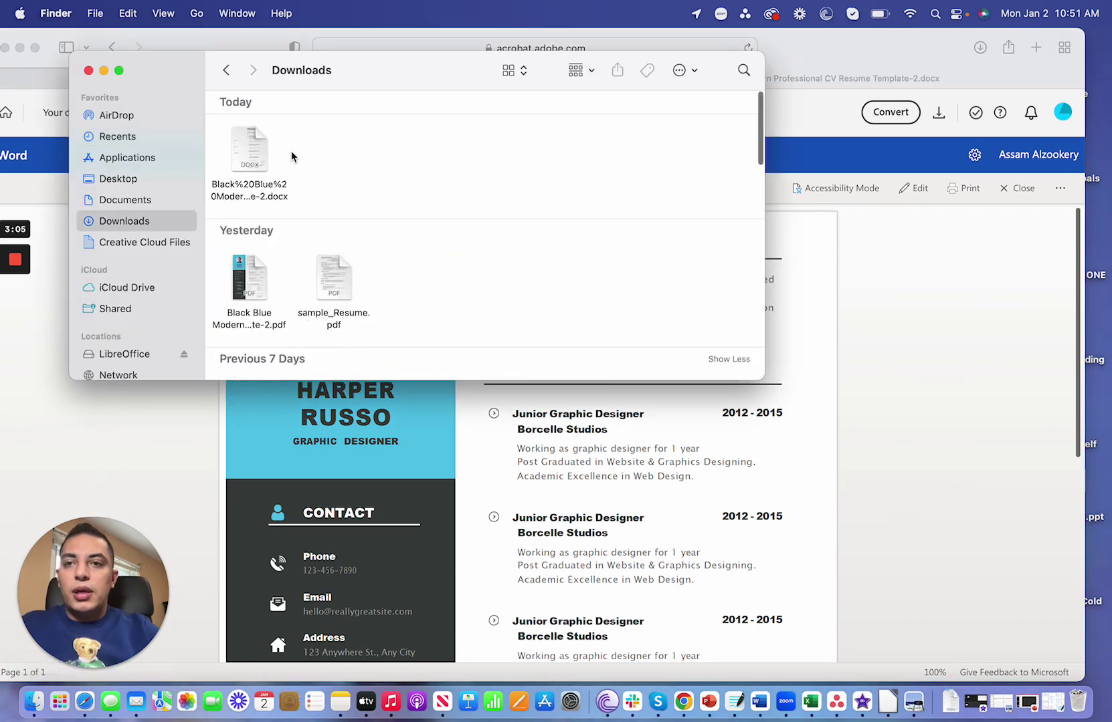
double_click(246, 154)
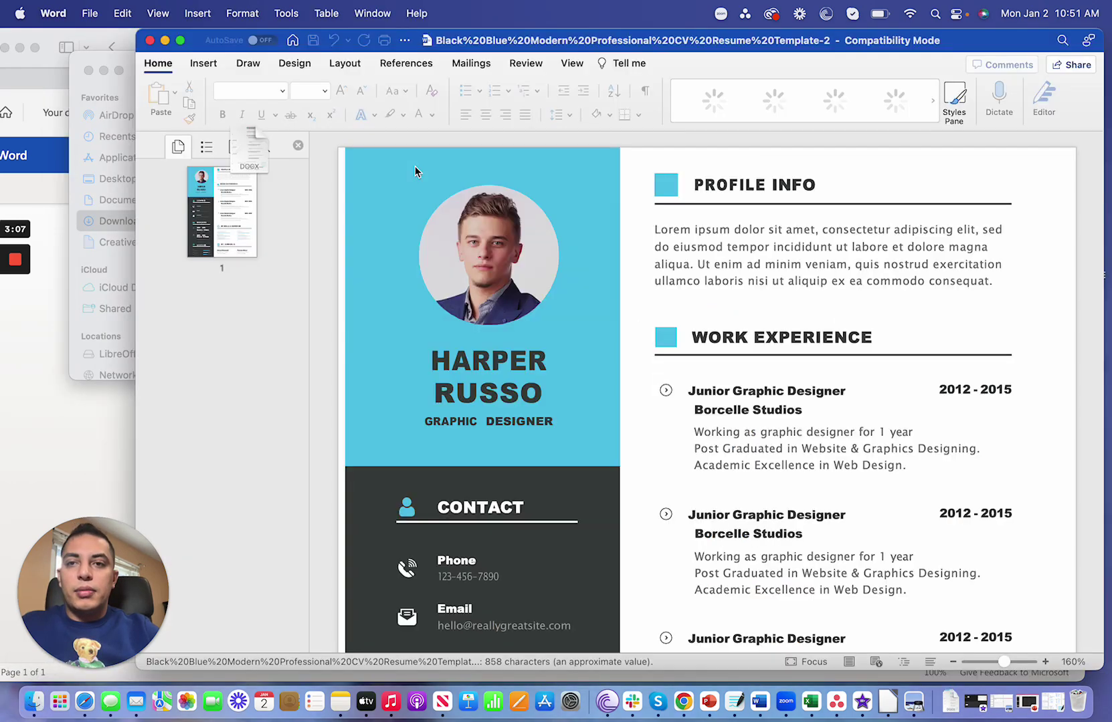
scroll(643, 347, "down", 10)
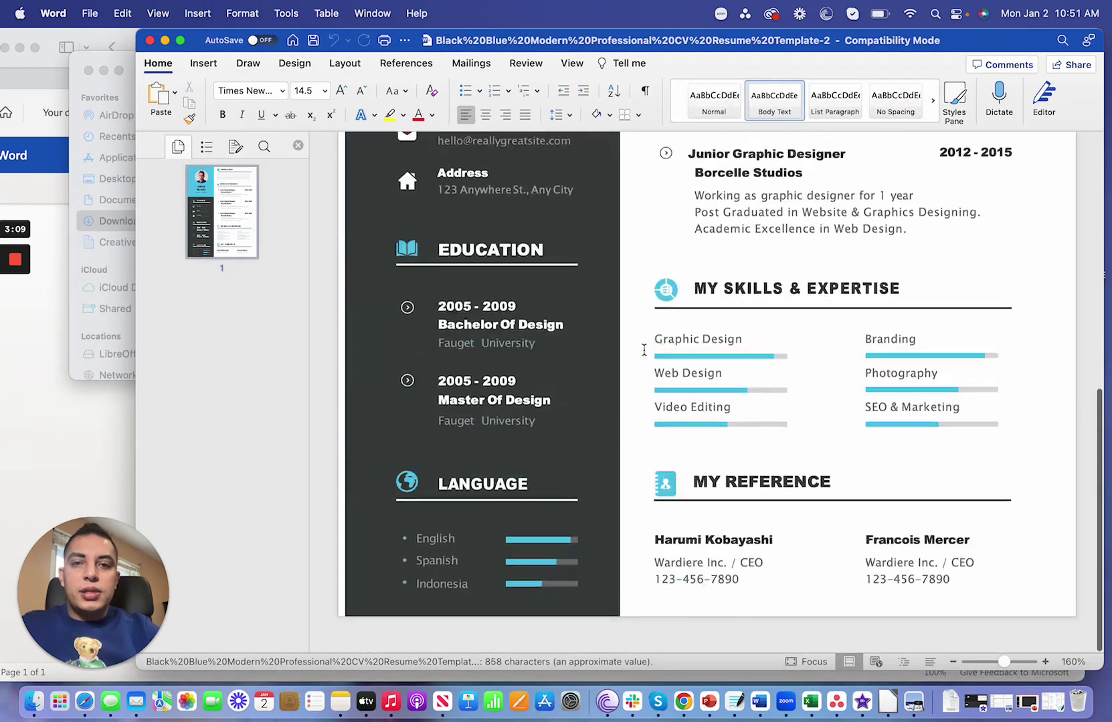
scroll(643, 350, "up", 10)
- Open the original CV resume PDF from Downloads in Preview
left_click(90, 53)
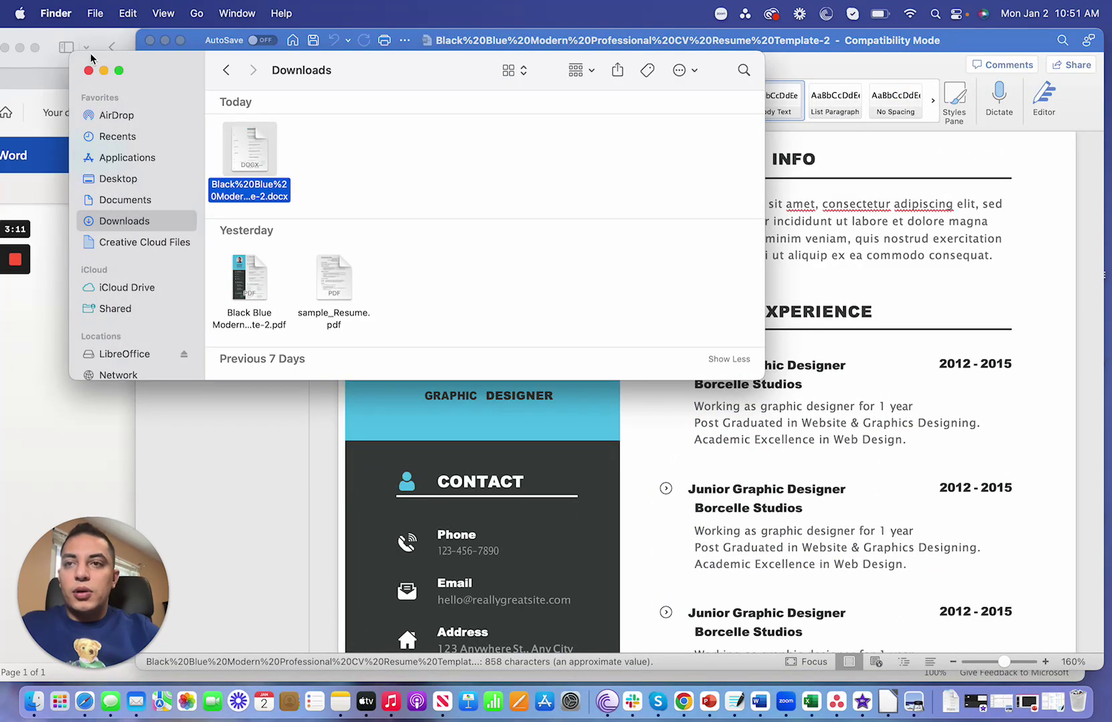
double_click(248, 281)
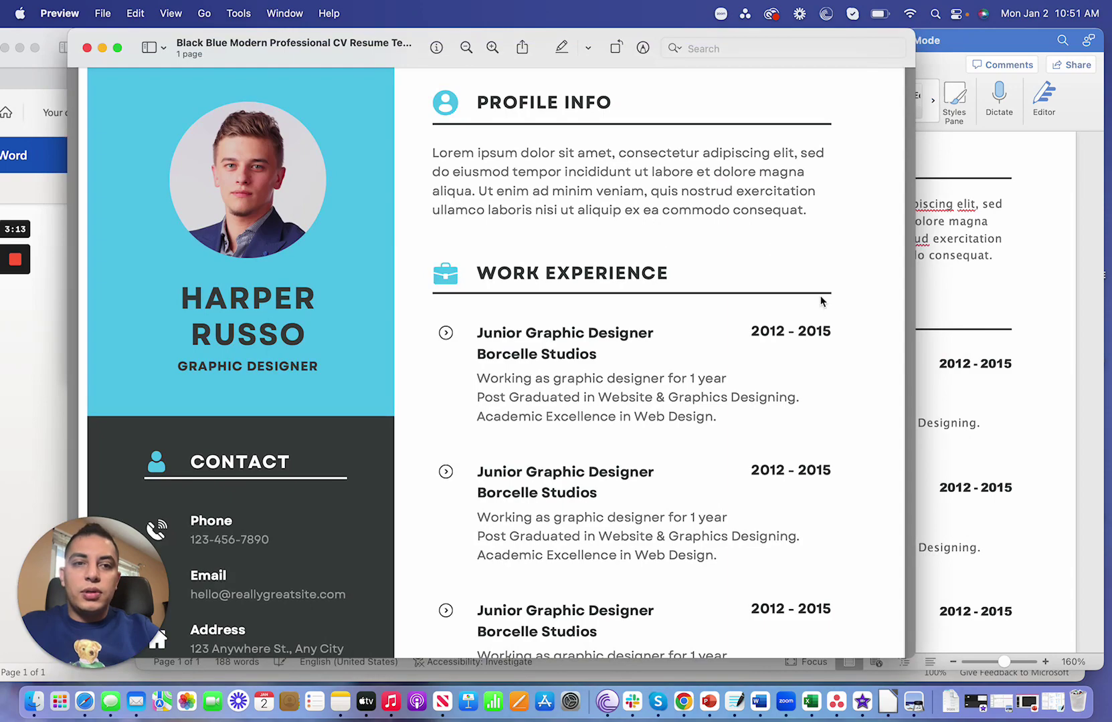
scroll(636, 361, "down", 7)
scroll(636, 362, "up", 5)
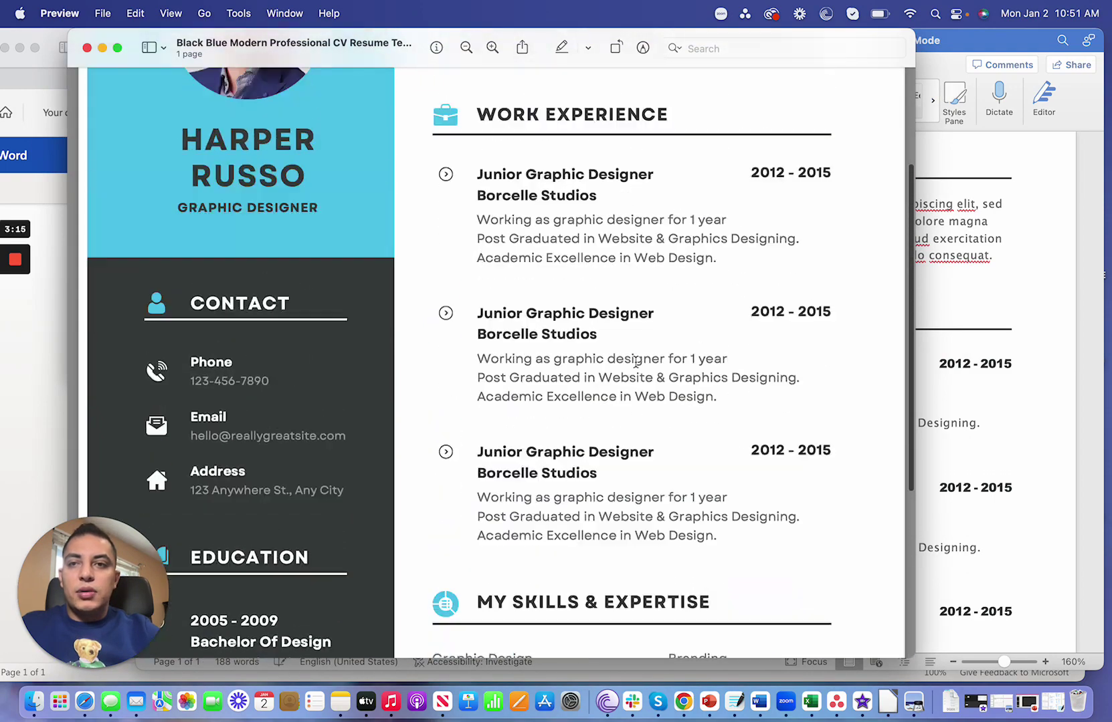
scroll(636, 361, "up", 3)
- Compare the Word DOCX layout against the original PDF, ending with Word in front
left_click(971, 303)
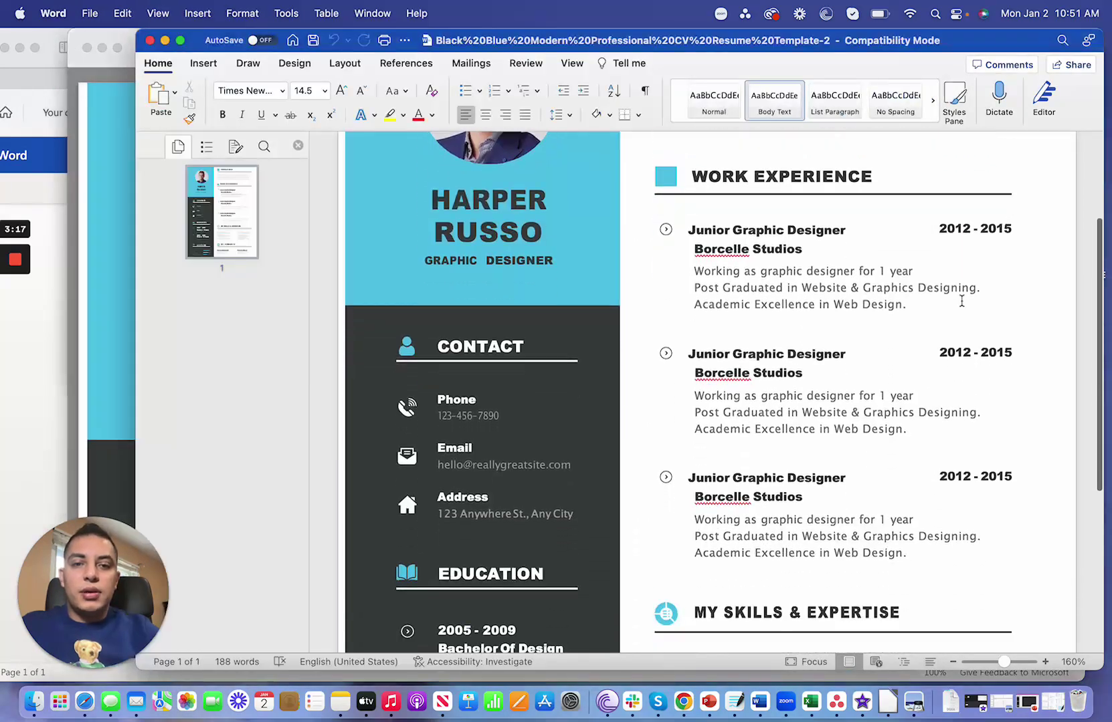
scroll(961, 302, "down", 5)
scroll(961, 301, "up", 8)
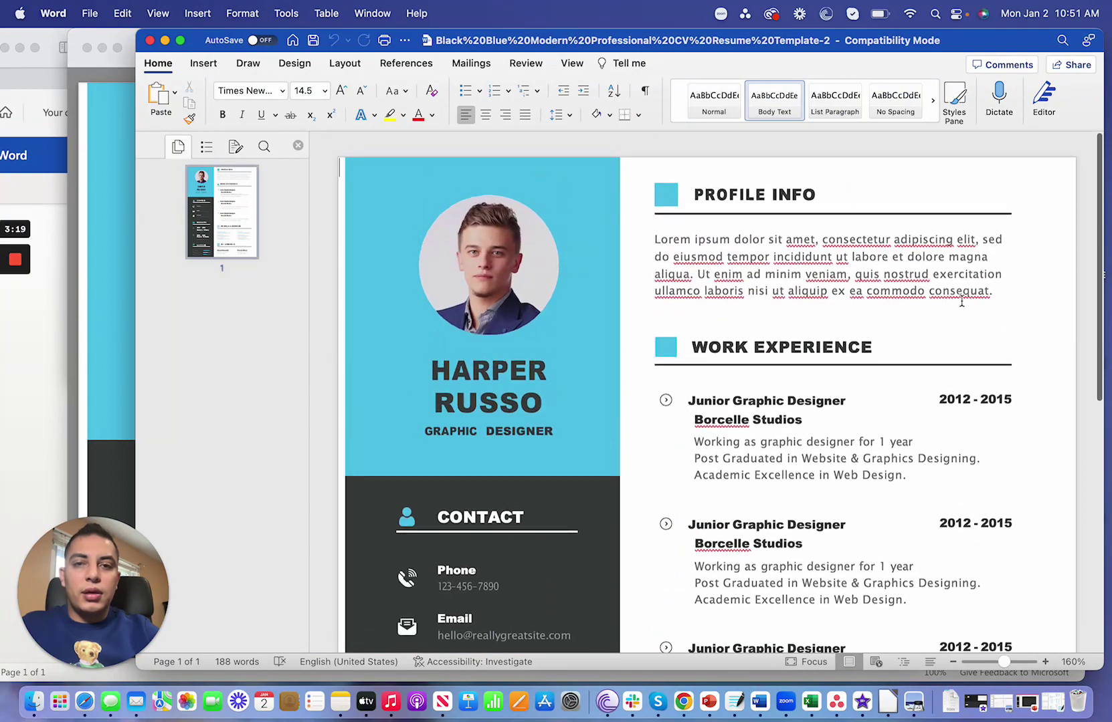
scroll(961, 302, "down", 1)
left_click(110, 252)
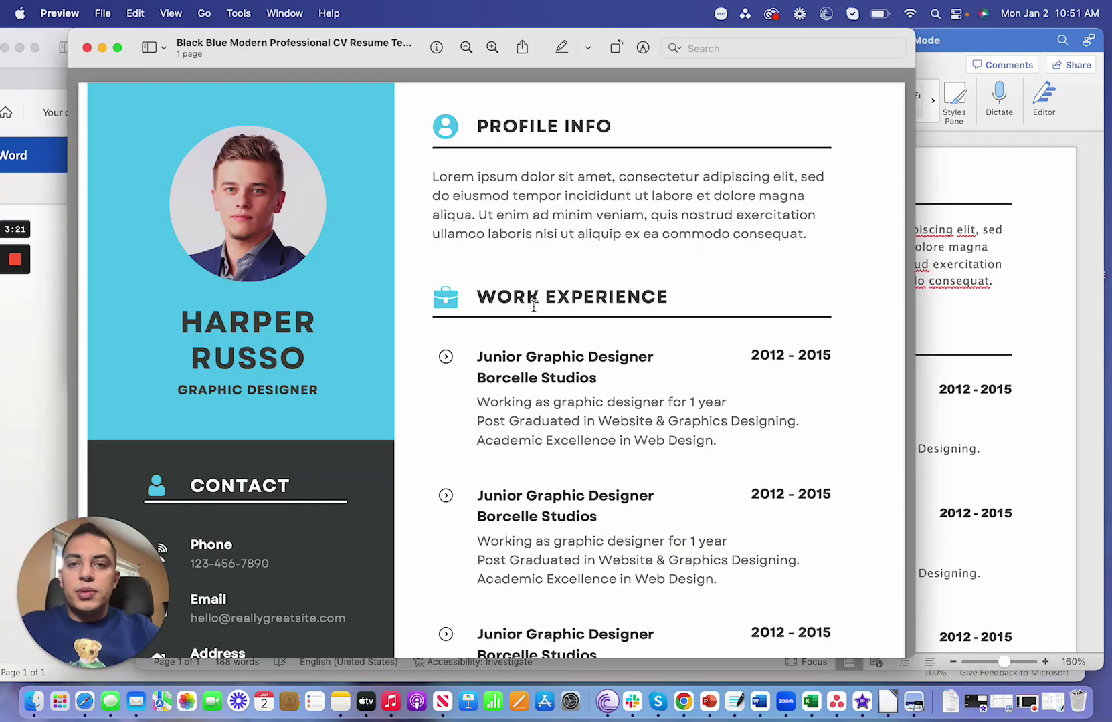
scroll(532, 305, "down", 8)
scroll(533, 307, "up", 6)
scroll(534, 306, "up", 1)
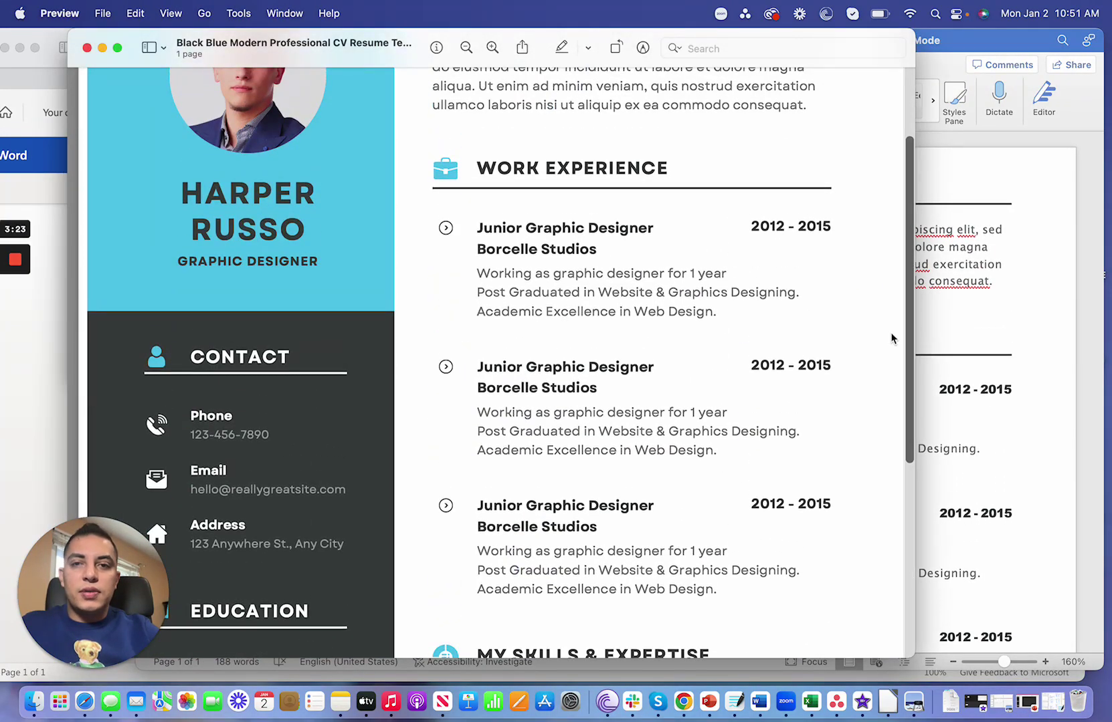
scroll(891, 339, "up", 3)
left_click(927, 335)
- Replace the placeholder HARPER and RUSSO with the owner's first name and surname
left_click(508, 354)
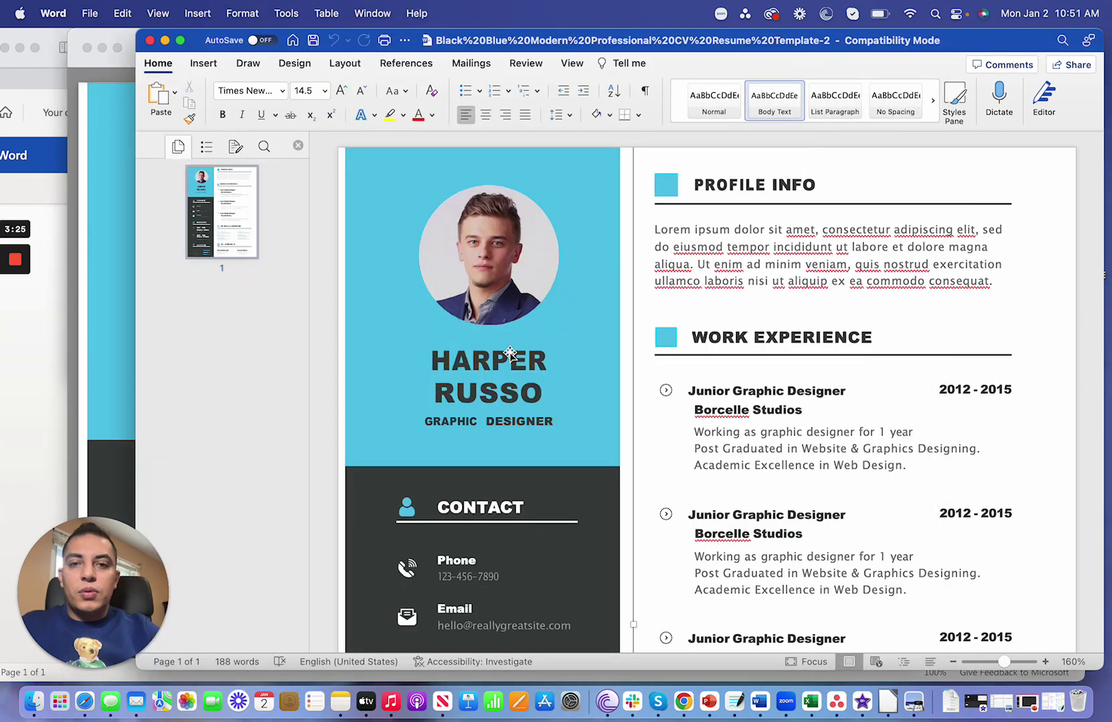
mouse_move(497, 363)
left_mouse_down()
mouse_move(498, 395)
mouse_move(490, 369)
left_mouse_up()
type("Sam")
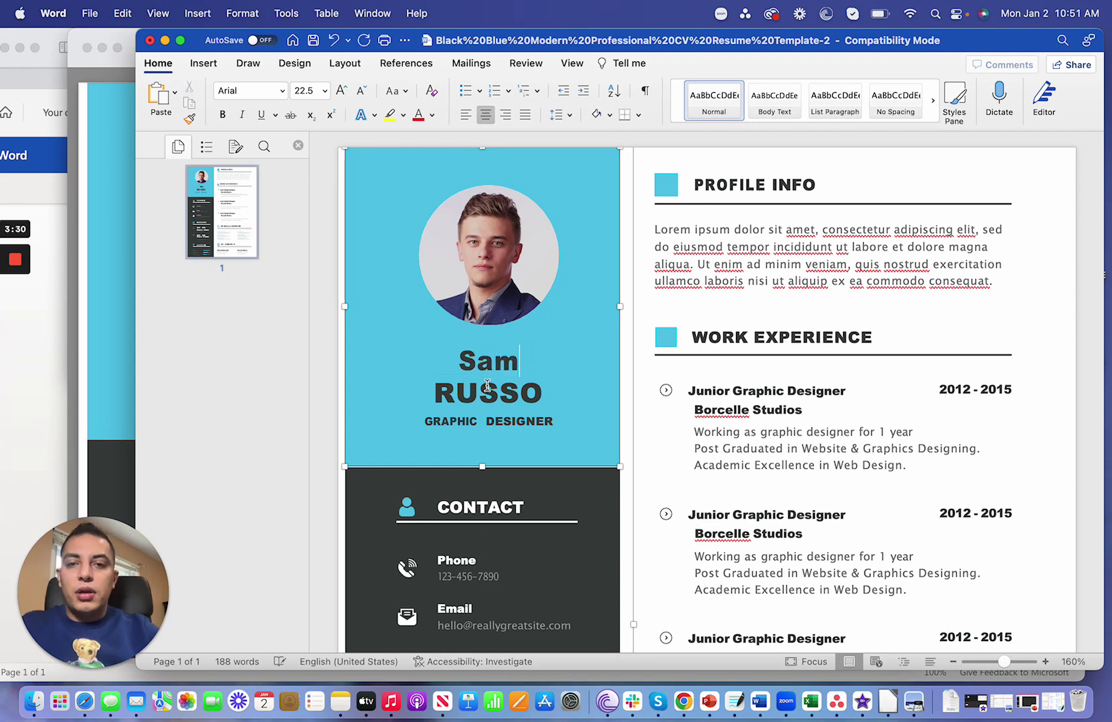
key("shift+Down")
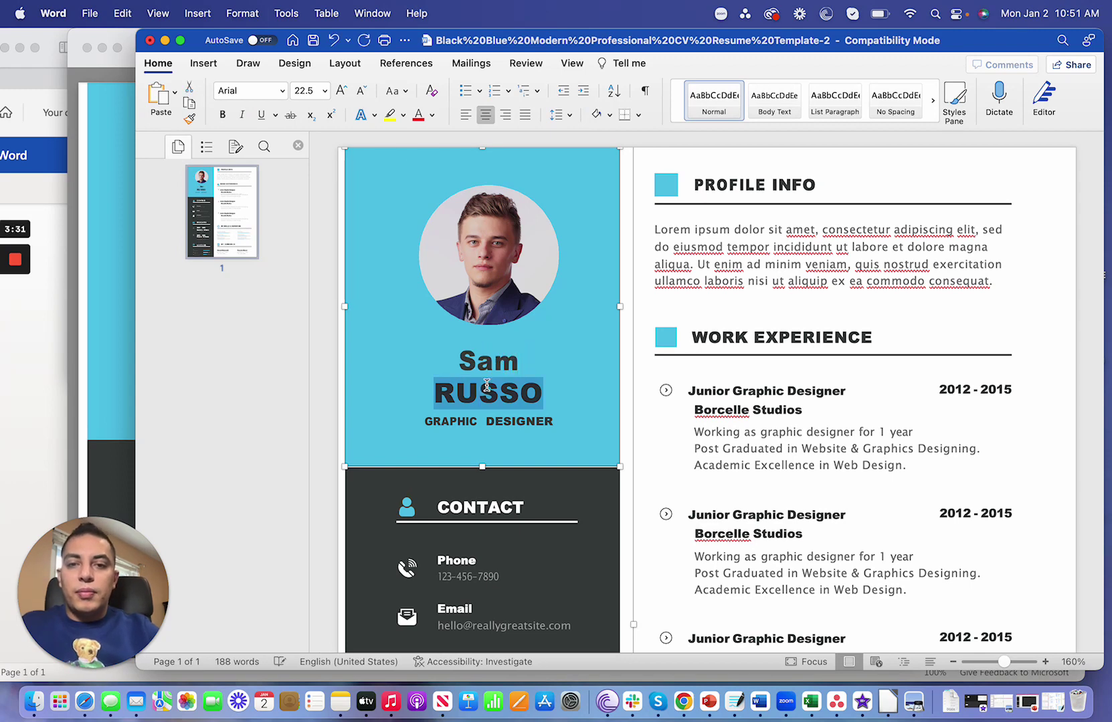
type("Alzooker")
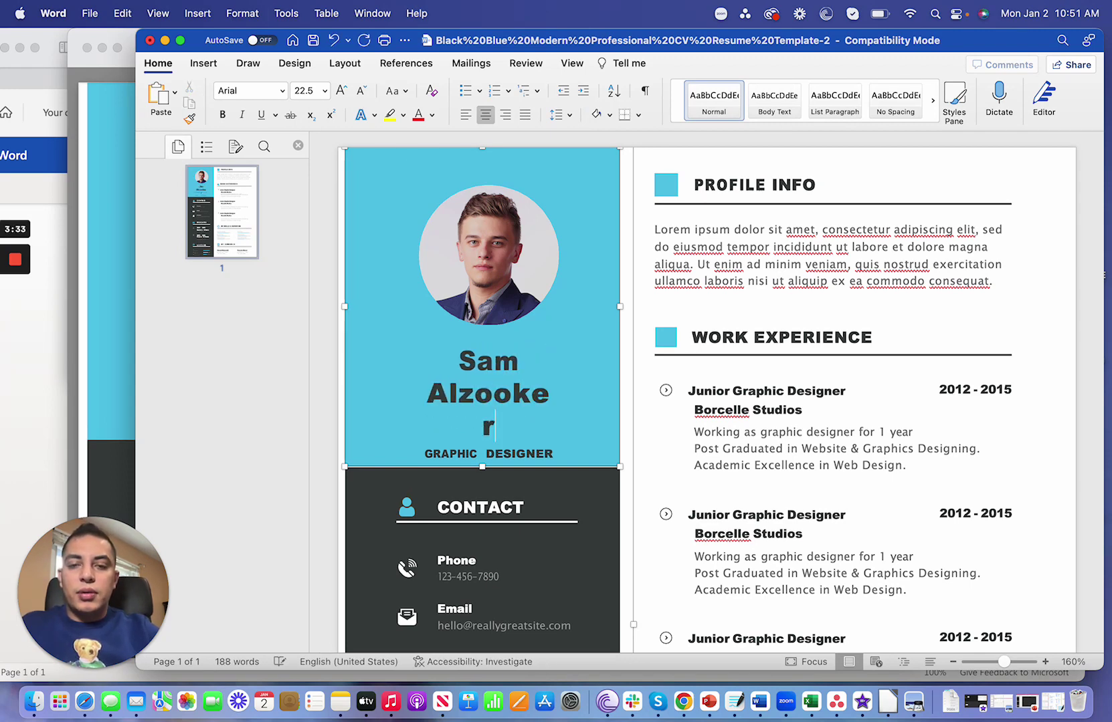
type("y")
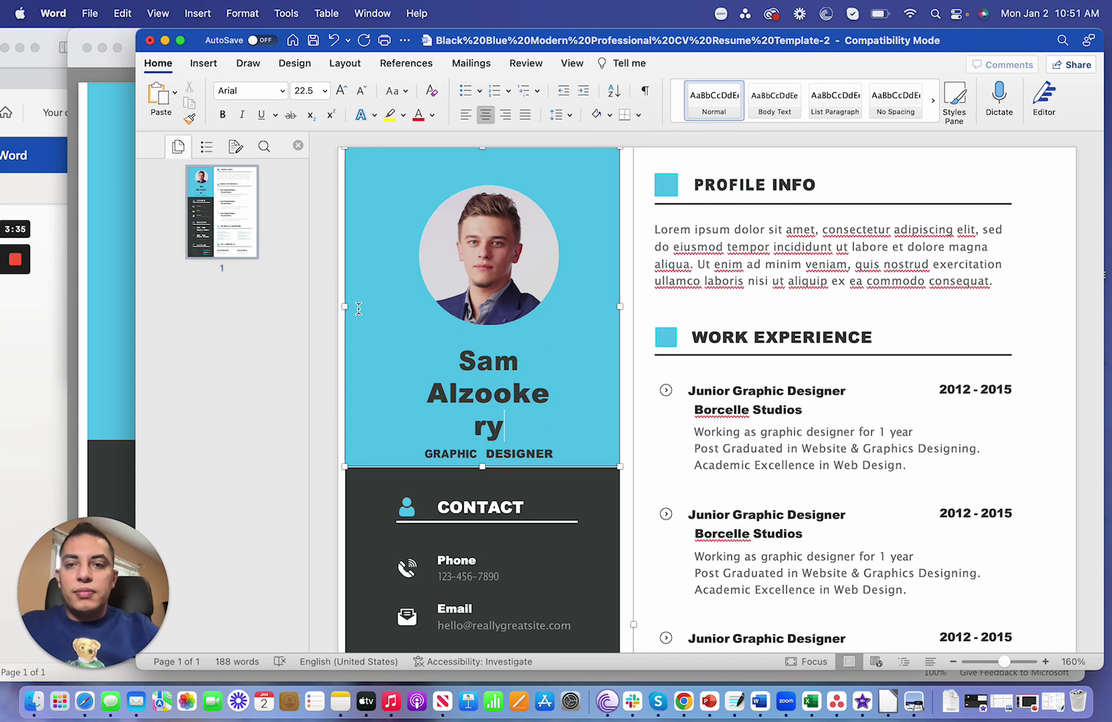
- Widen the name box so the surname fits on one line, then return to Acrobat in Safari
left_click_drag(347, 308, 339, 308)
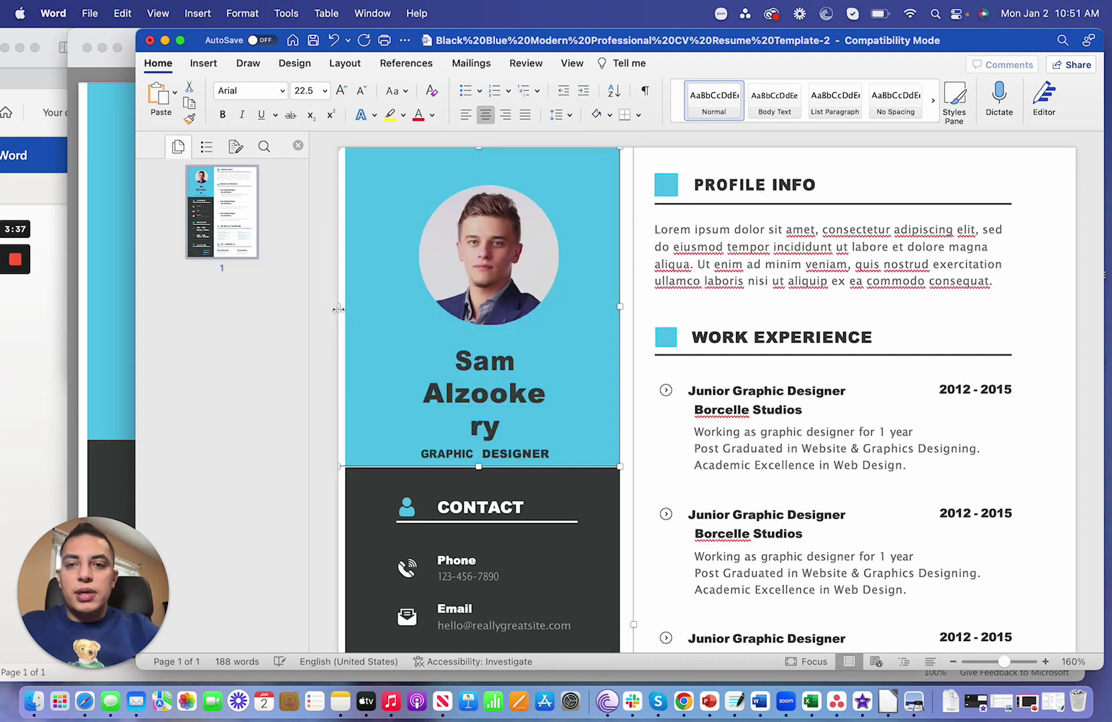
left_click_drag(620, 306, 644, 307)
right_click(699, 409)
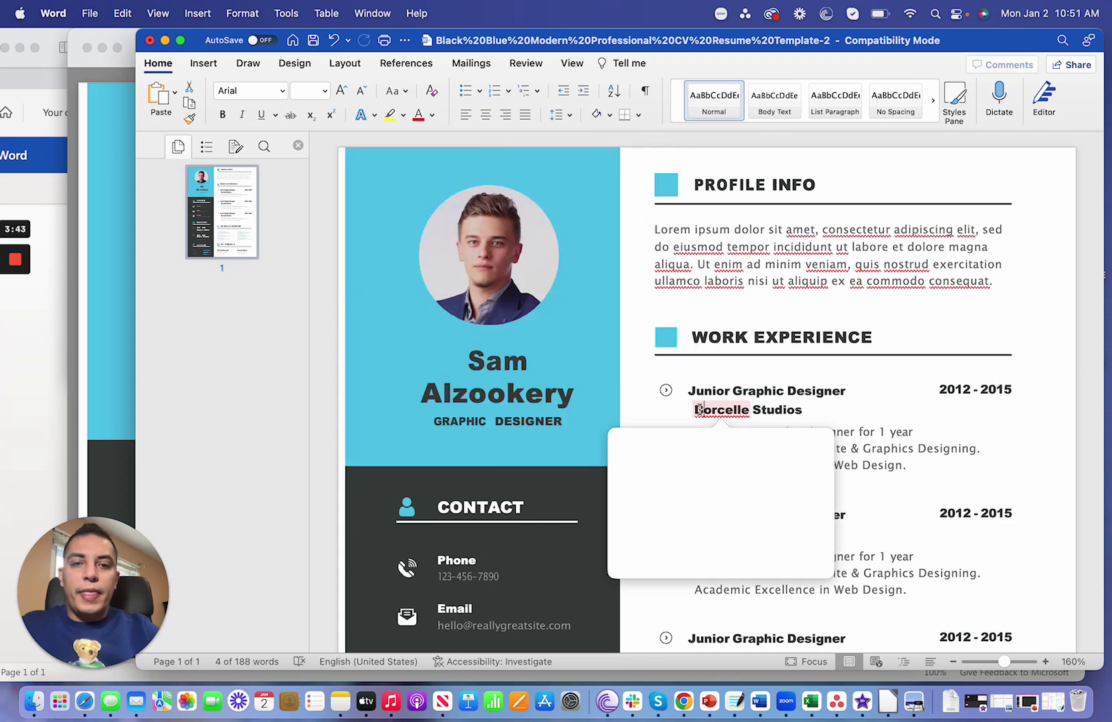
left_click(756, 340)
scroll(755, 337, "down", 6)
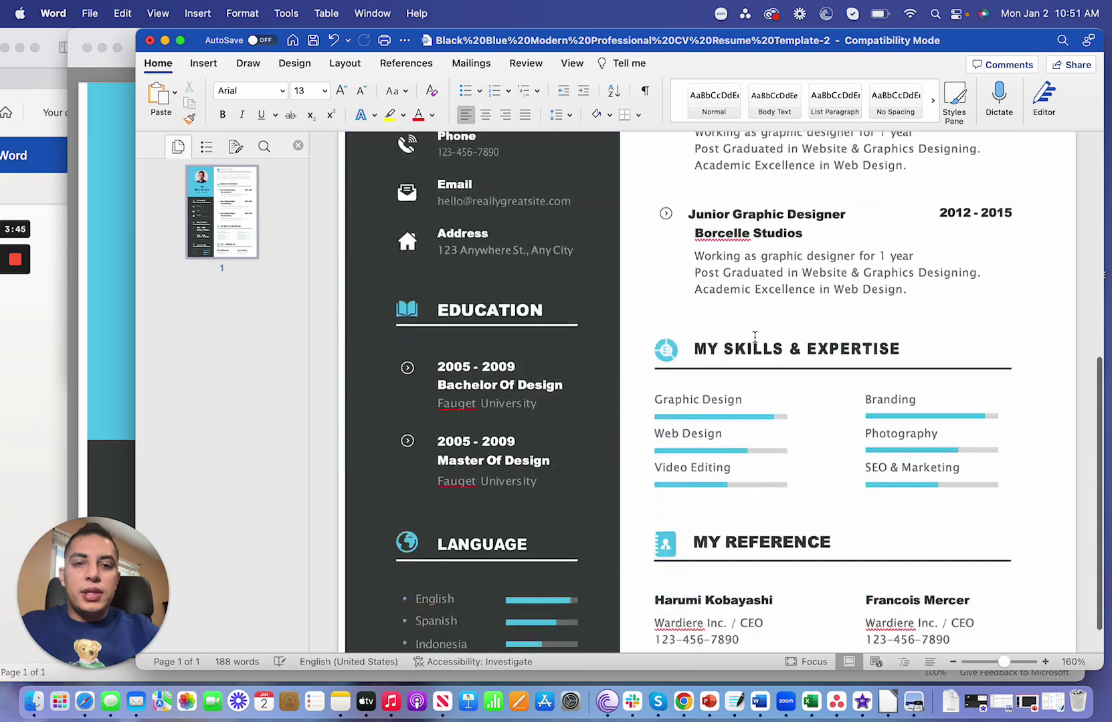
scroll(754, 337, "up", 10)
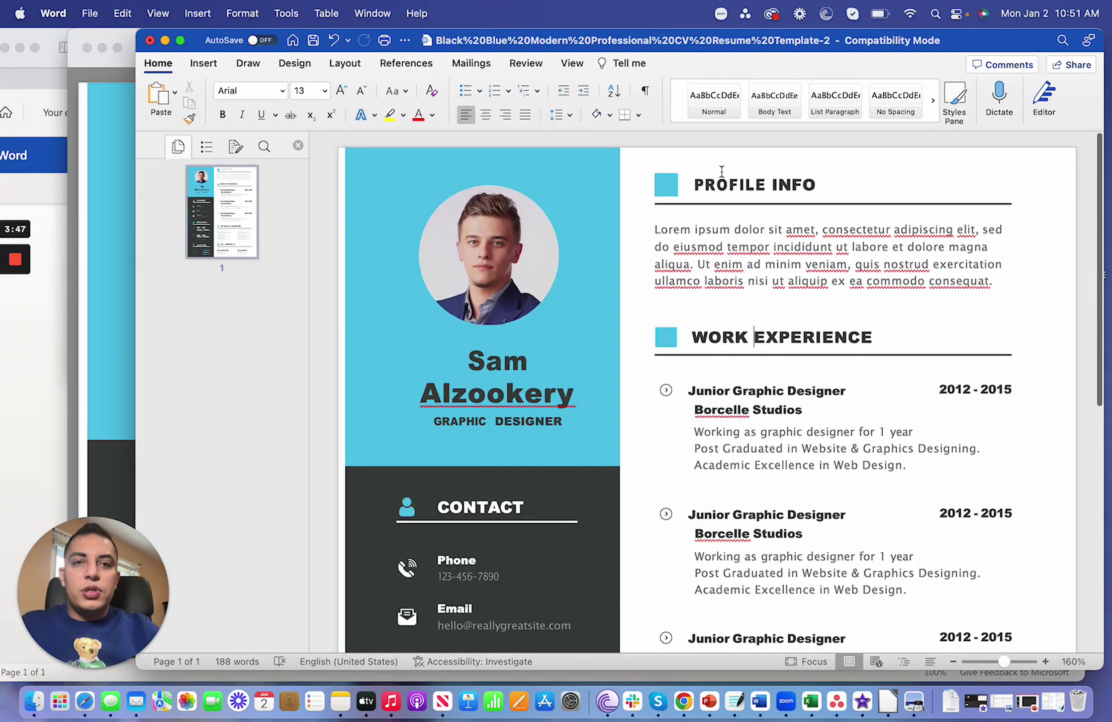
left_click(85, 701)
left_click(114, 47)
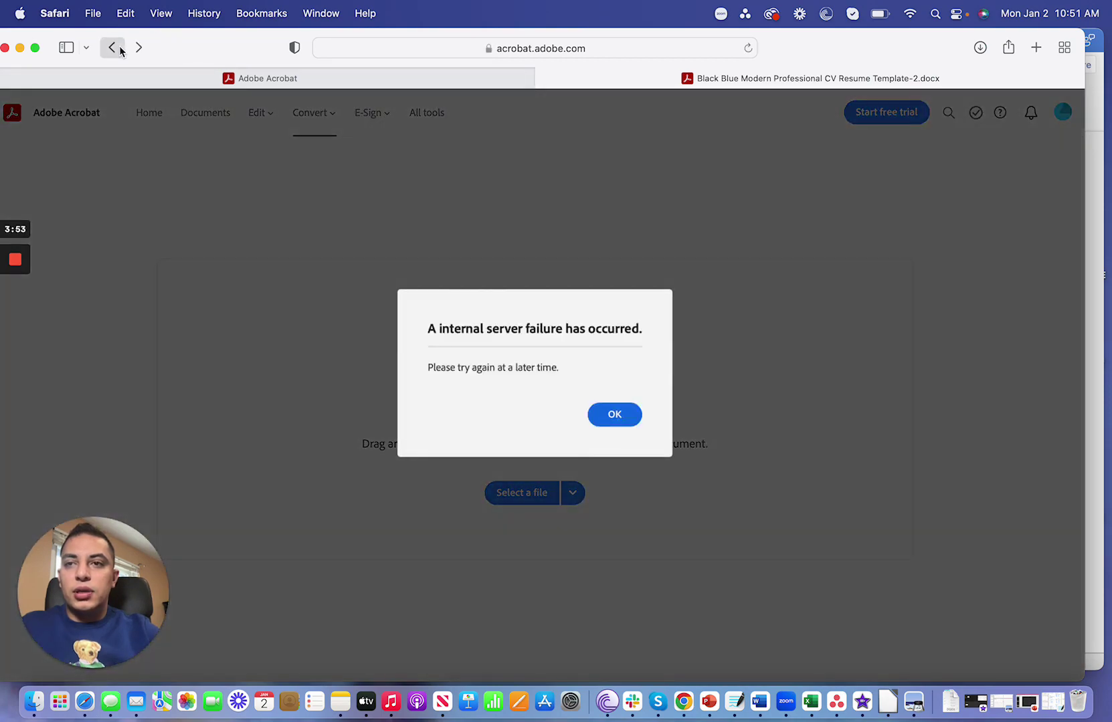
- Go back to the Google results and open the Smallpdf PDF to Word converter
left_click(115, 46)
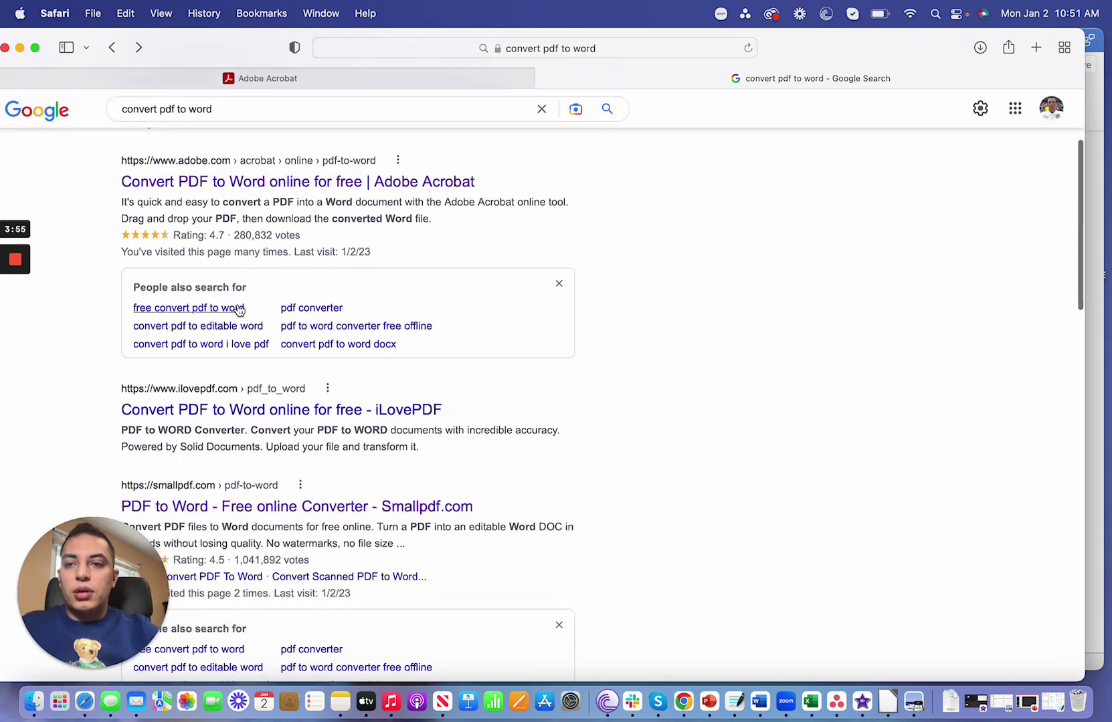
scroll(249, 453, "down", 1)
left_click(248, 455)
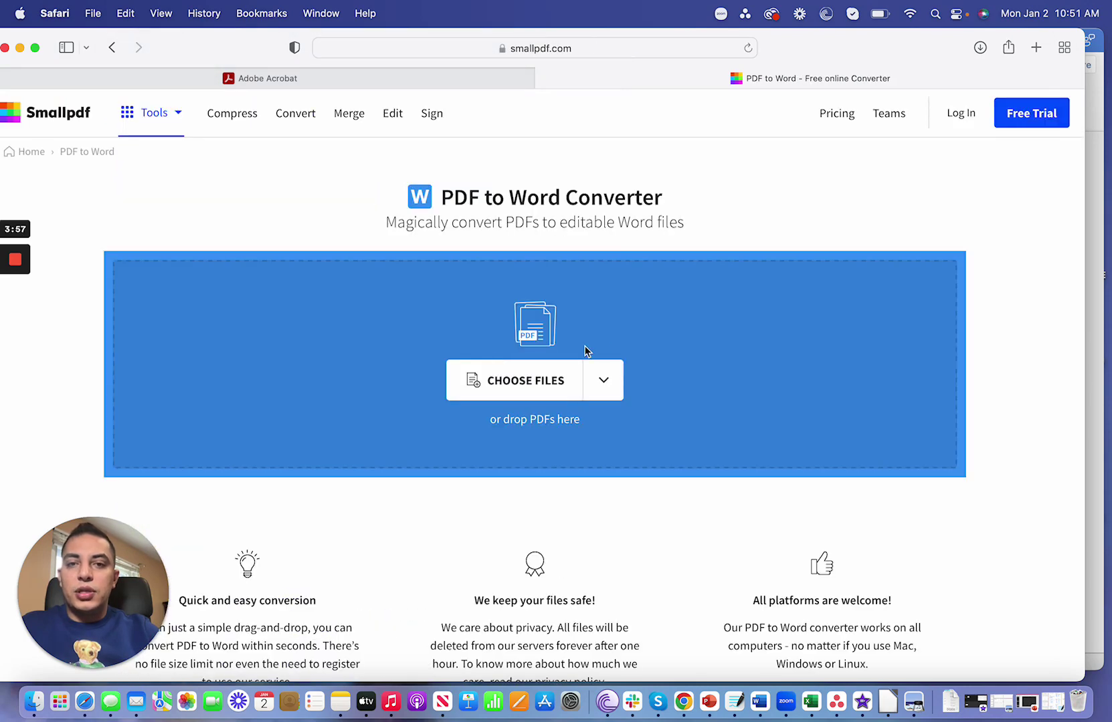